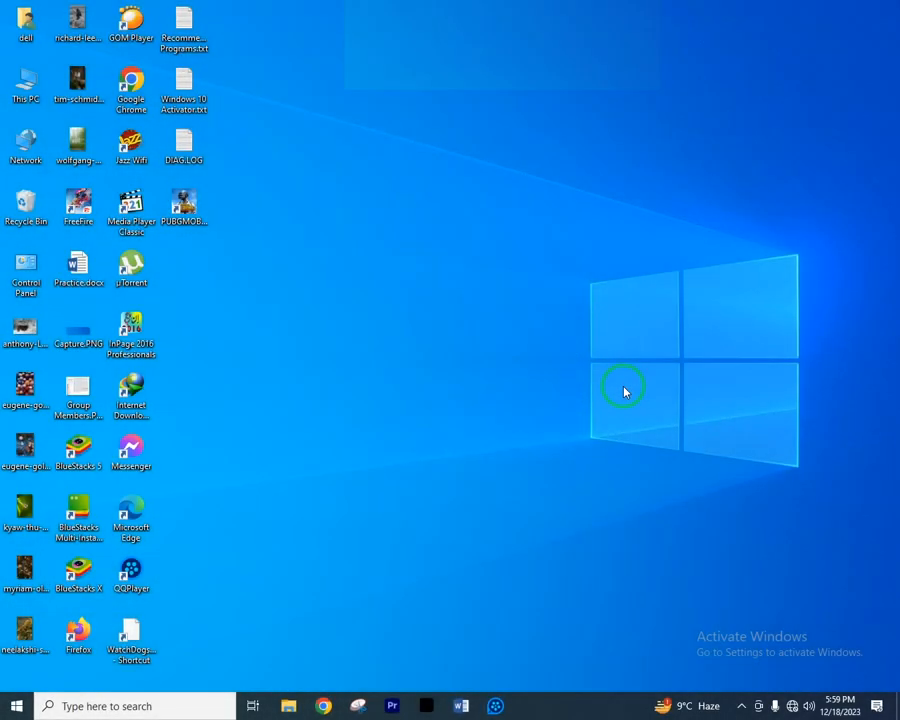
pyautogui.rightClick(422, 253)
pyautogui.click(430, 312)
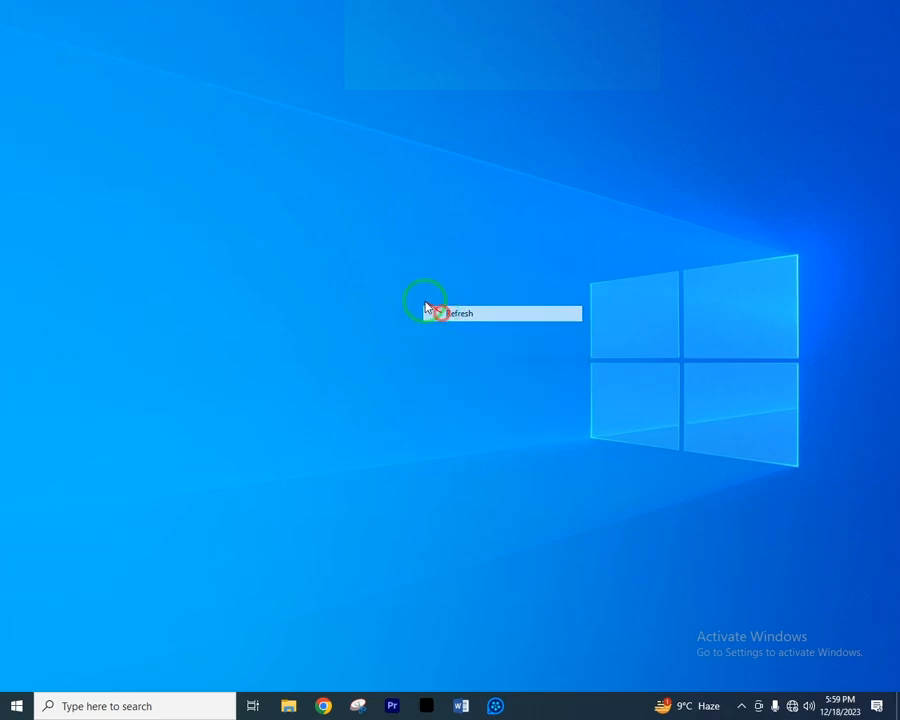
pyautogui.rightClick(371, 245)
pyautogui.click(388, 306)
pyautogui.rightClick(352, 204)
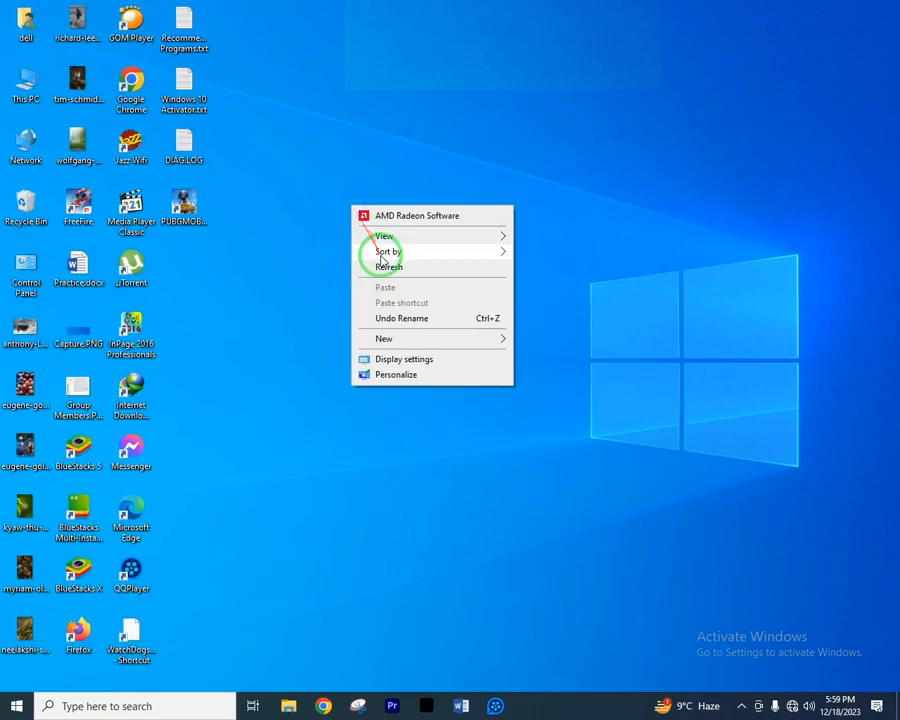
pyautogui.click(383, 265)
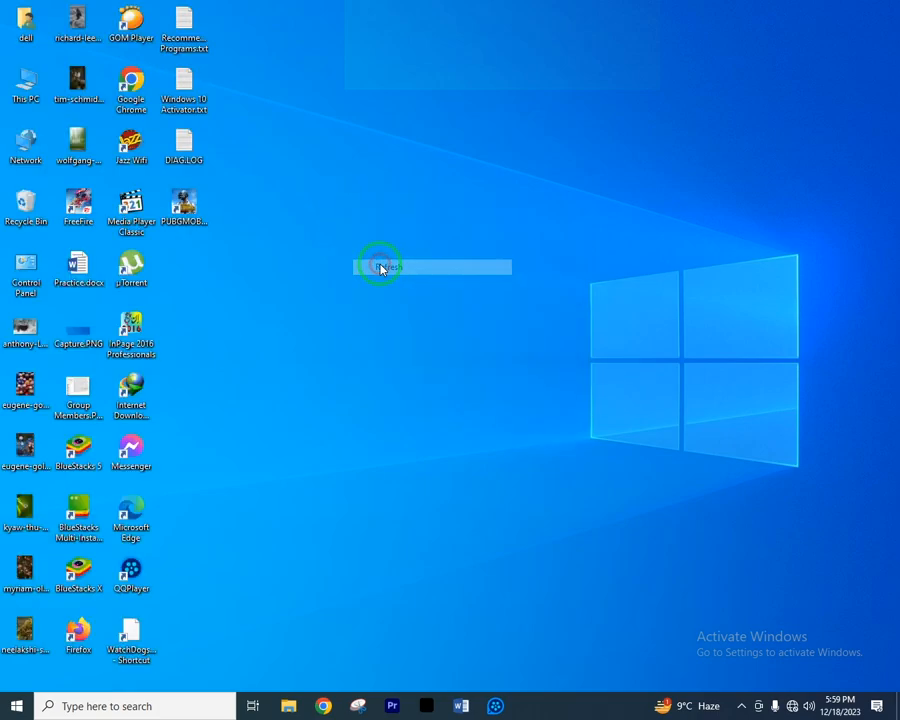
# Open Word and create a new blank document.
pyautogui.click(463, 706)
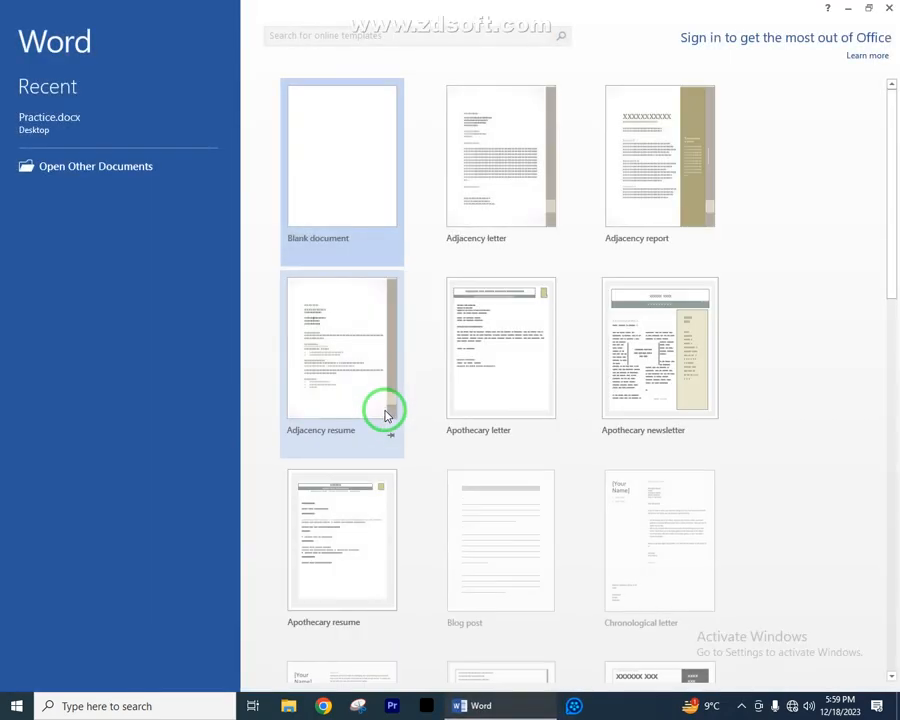
pyautogui.click(341, 176)
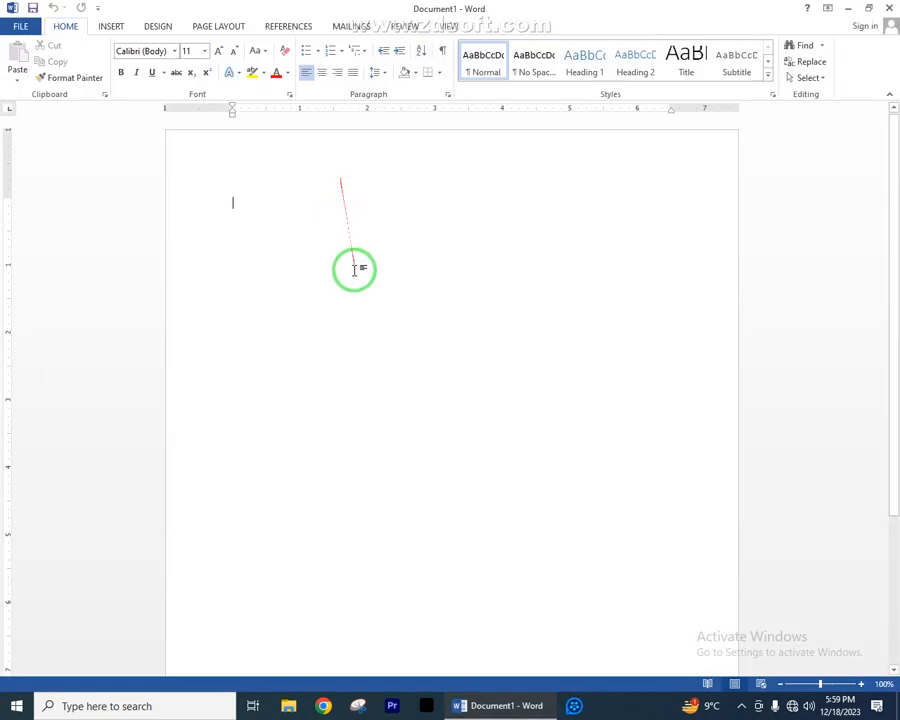
# Open the dialog for inserting a chart and move it slightly lower over the page.
pyautogui.click(127, 30)
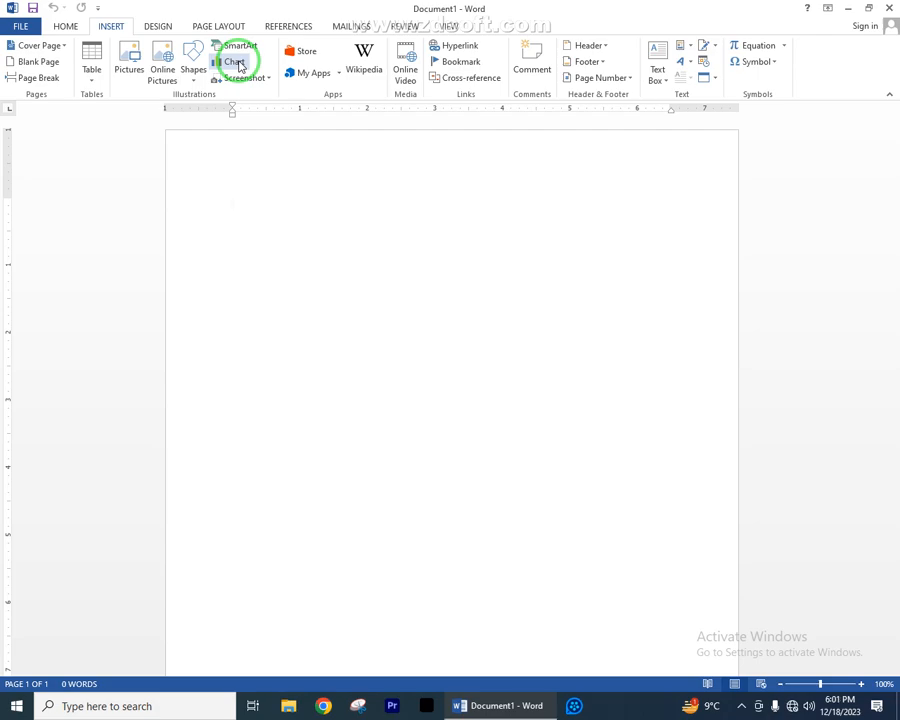
pyautogui.click(236, 62)
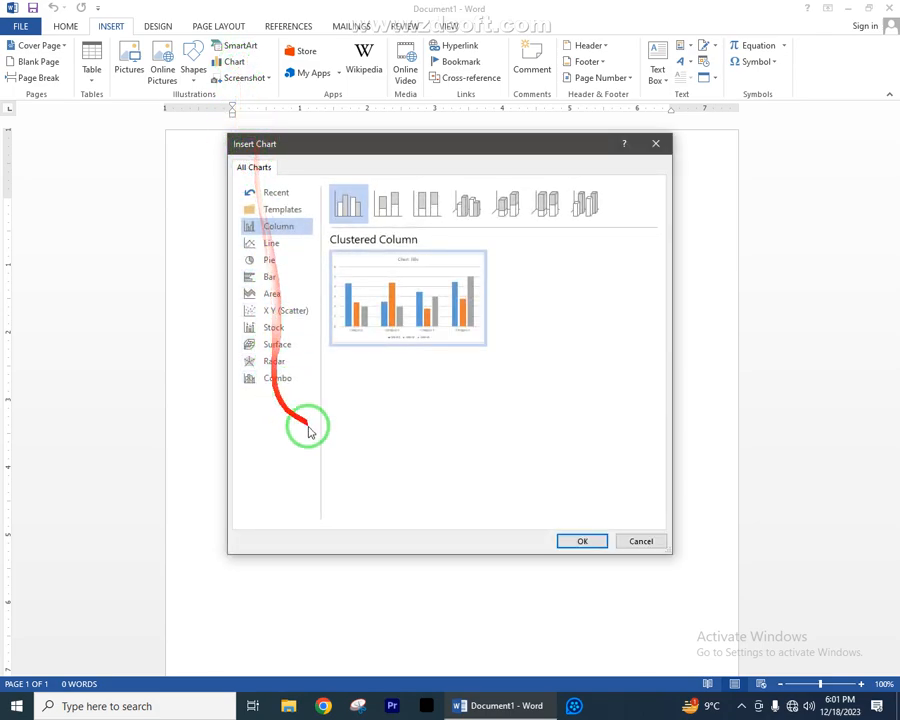
pyautogui.moveTo(410, 150); pyautogui.dragTo(410, 190)
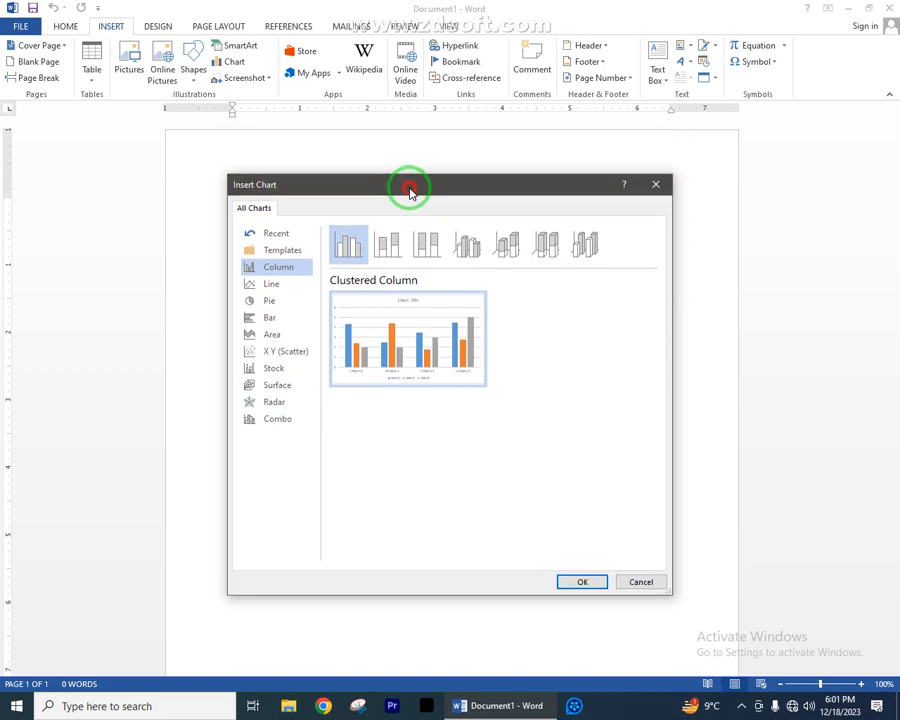
# Look through the available chart categories, previewing the templates, column, line, pie, bar, area, scatter and stock types.
pyautogui.click(275, 288)
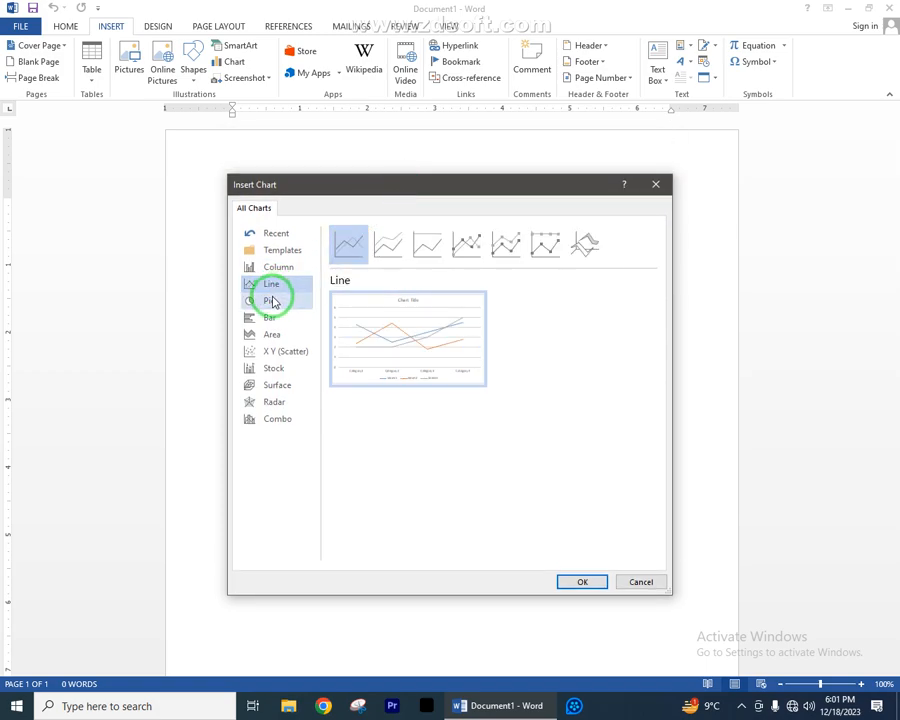
pyautogui.click(273, 300)
pyautogui.click(281, 251)
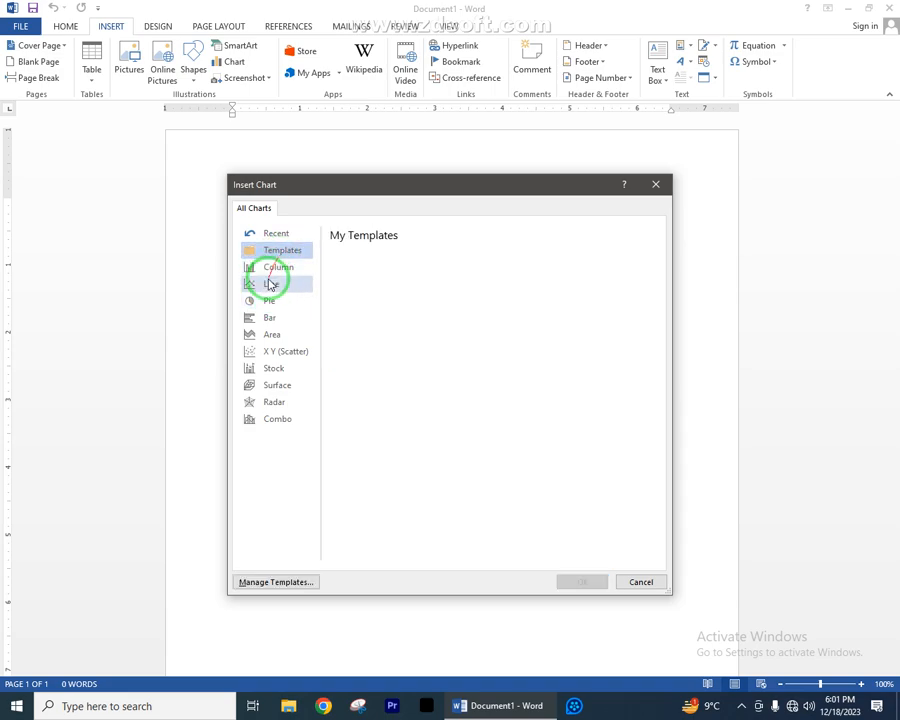
pyautogui.click(269, 266)
pyautogui.click(270, 286)
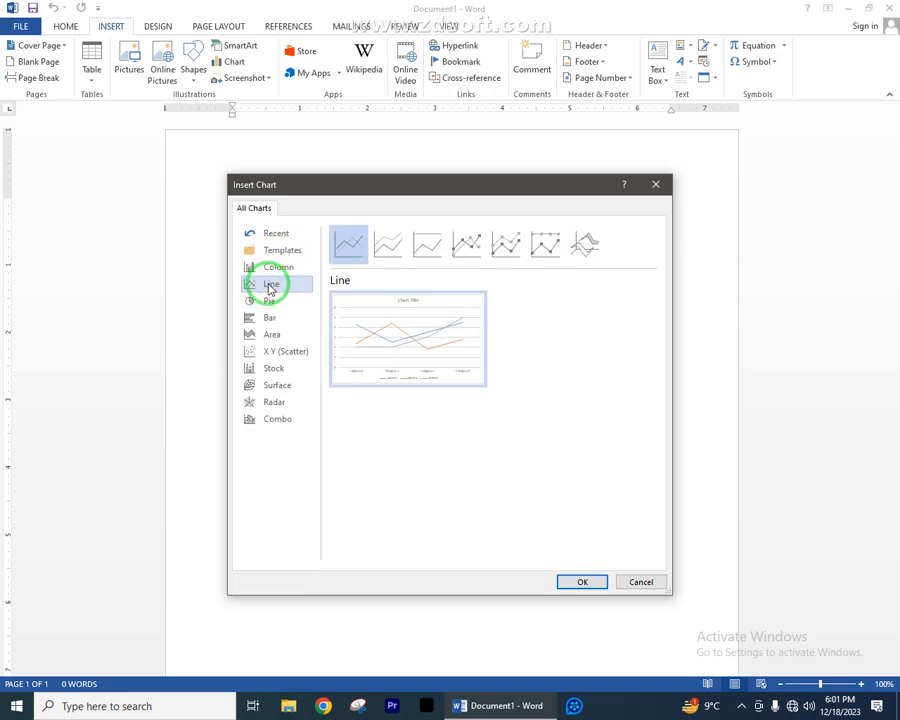
pyautogui.click(270, 300)
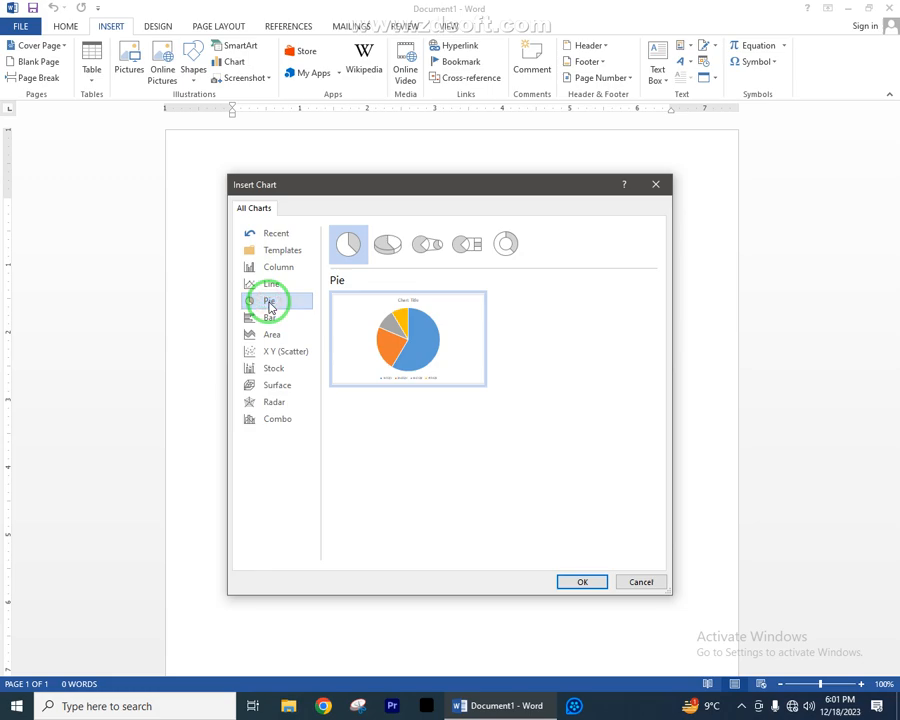
pyautogui.click(269, 317)
pyautogui.click(270, 334)
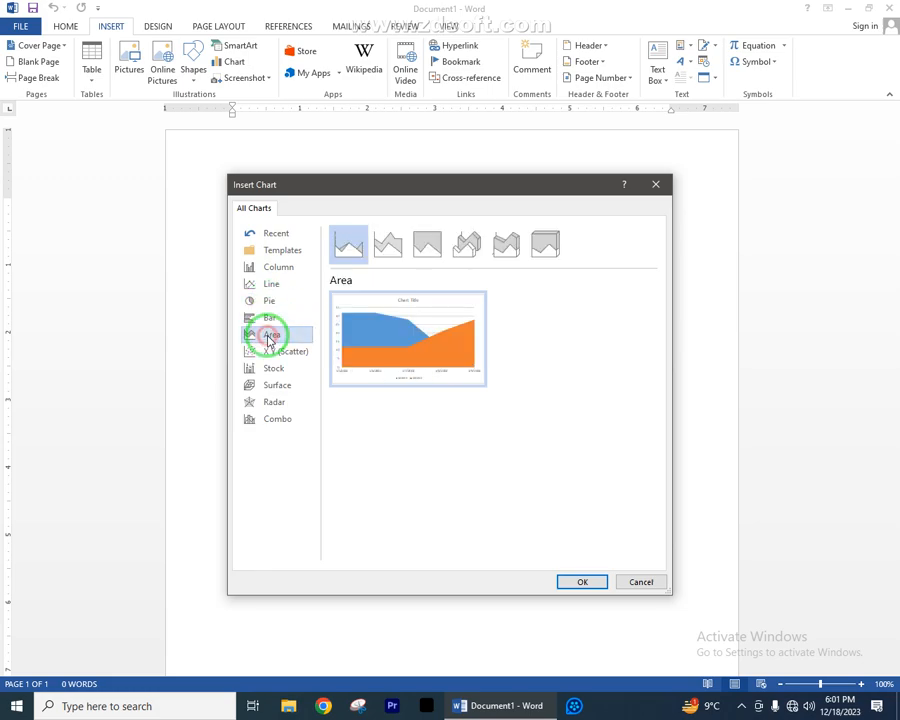
pyautogui.click(271, 352)
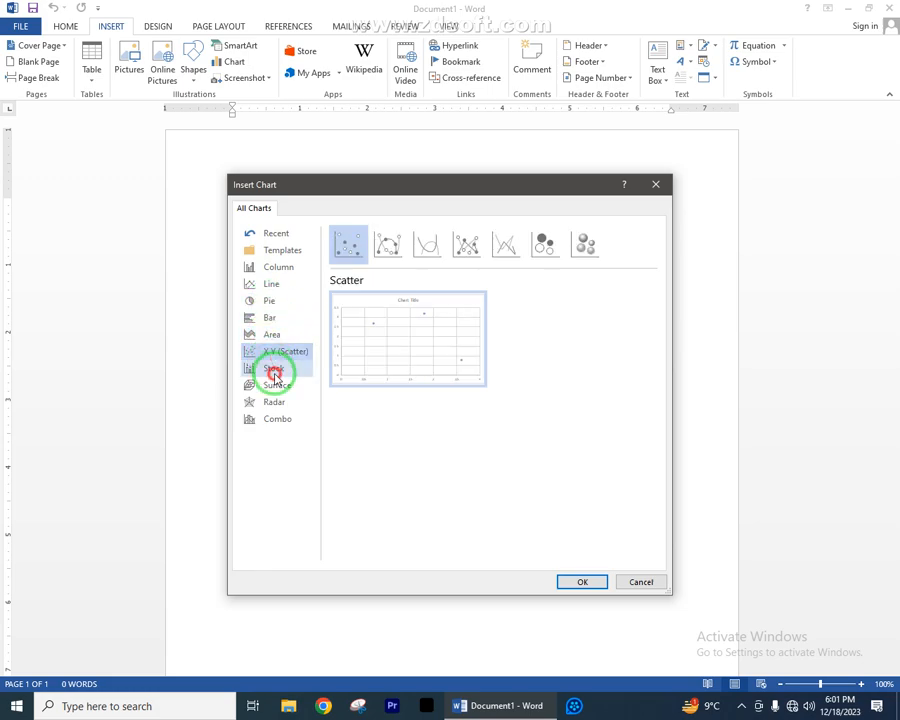
pyautogui.click(273, 370)
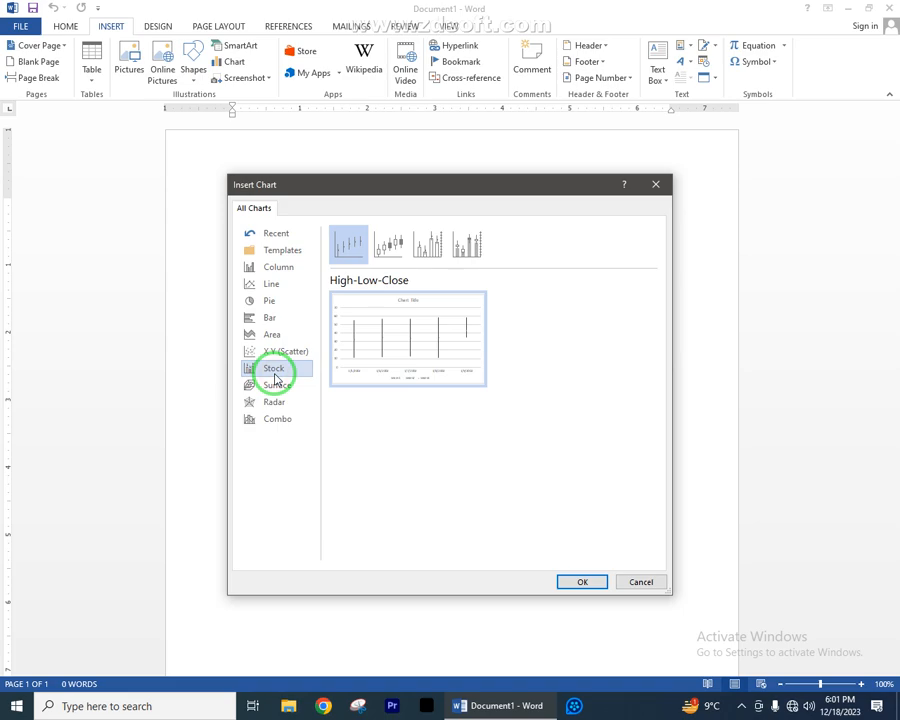
pyautogui.click(278, 269)
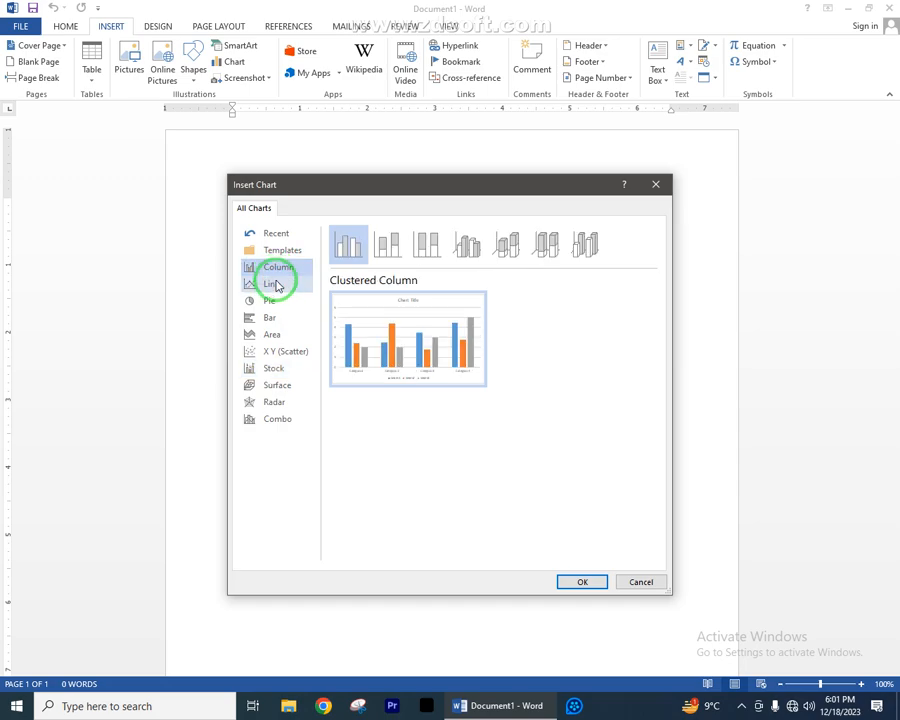
pyautogui.click(274, 320)
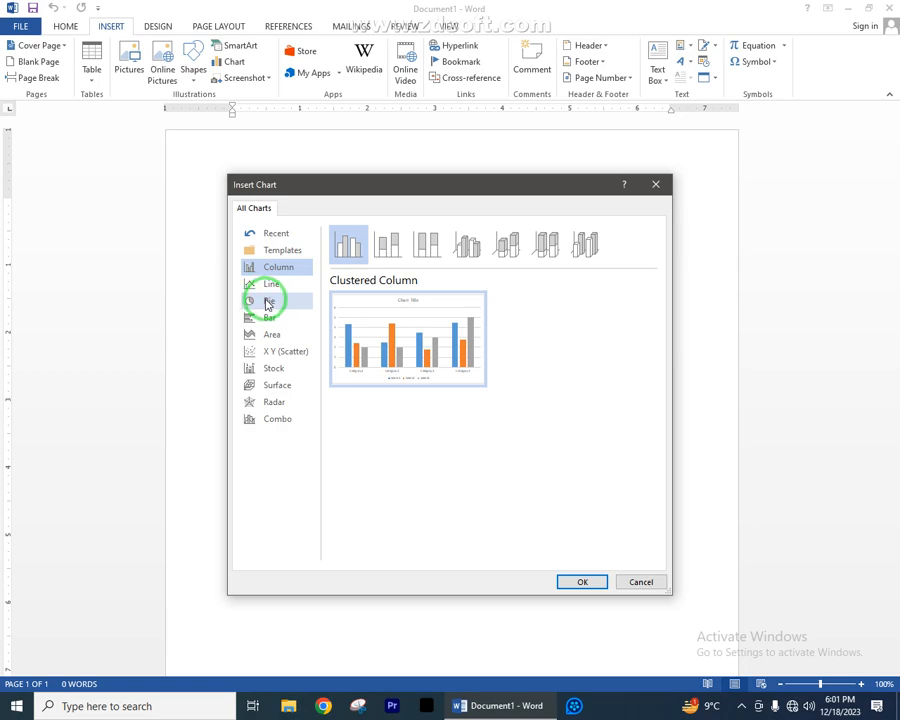
pyautogui.click(268, 302)
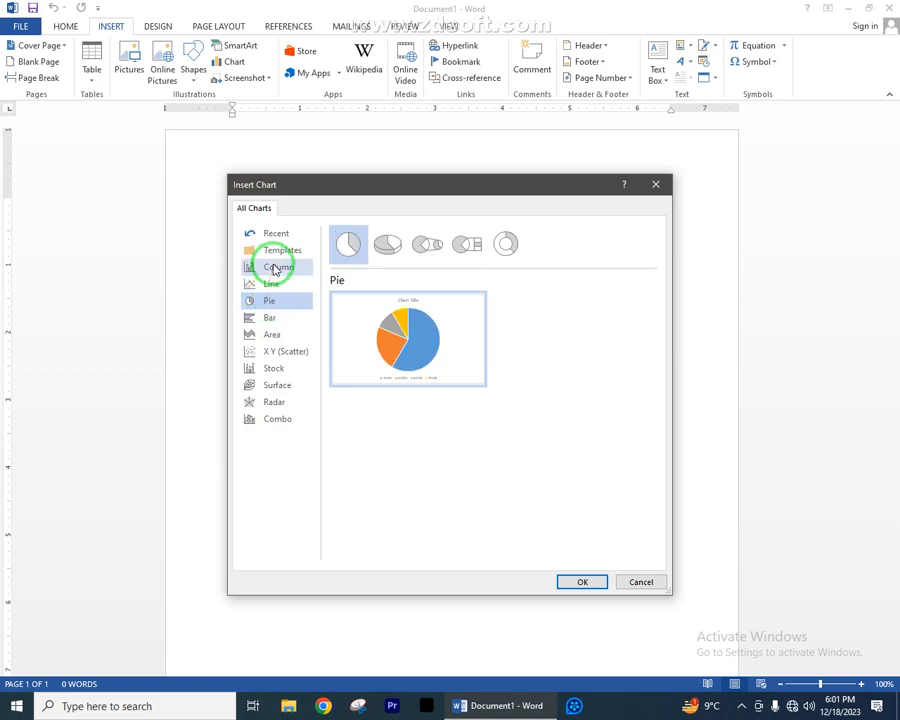
pyautogui.click(272, 265)
pyautogui.click(274, 287)
pyautogui.click(264, 302)
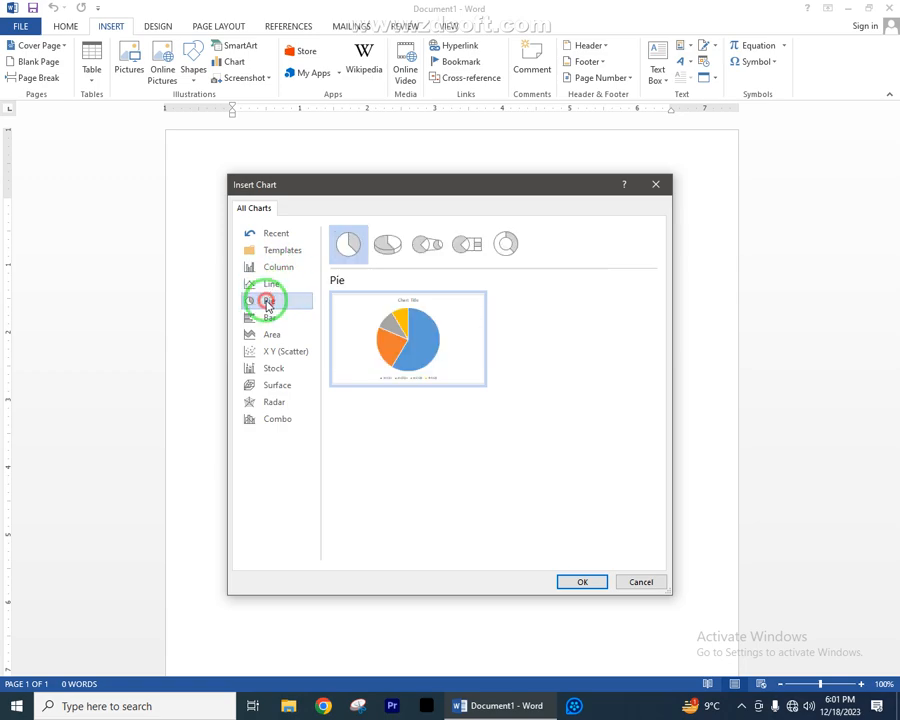
pyautogui.click(268, 319)
pyautogui.click(270, 334)
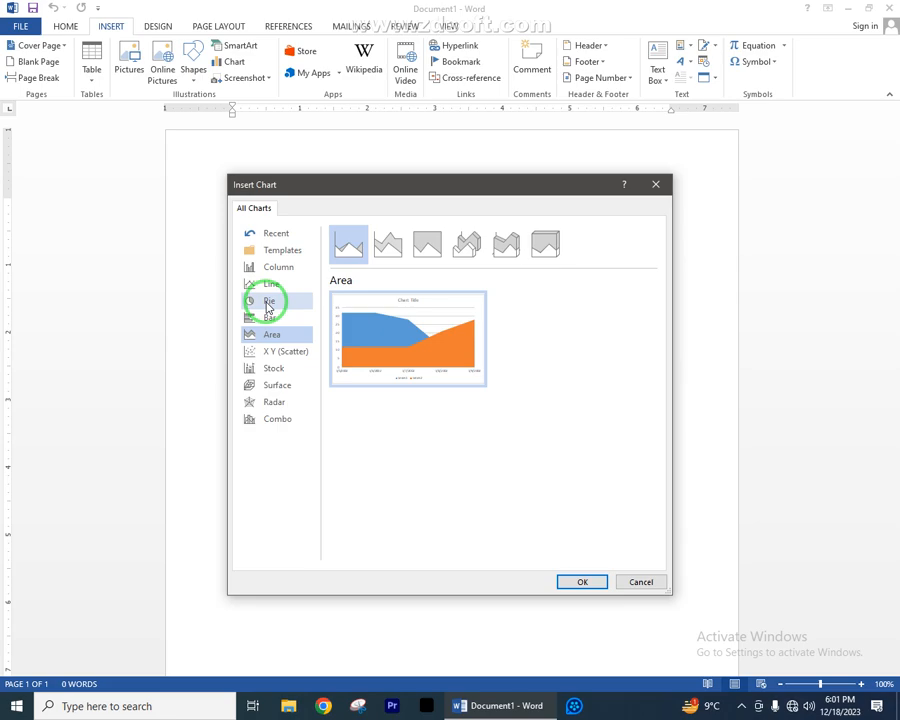
# Insert a basic Pie chart into the document.
pyautogui.click(268, 303)
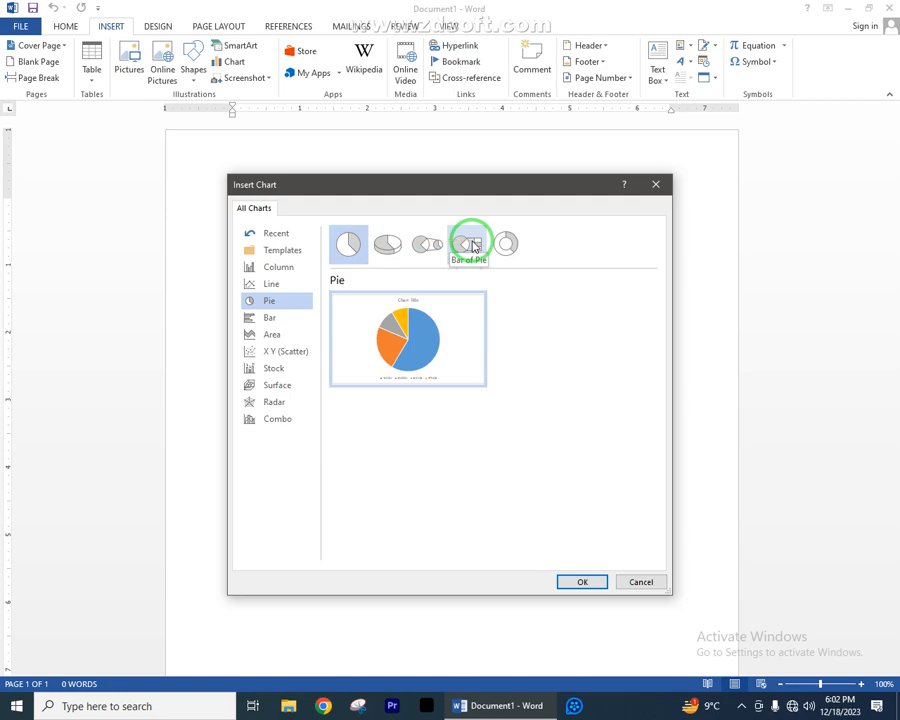
pyautogui.moveTo(415, 306)
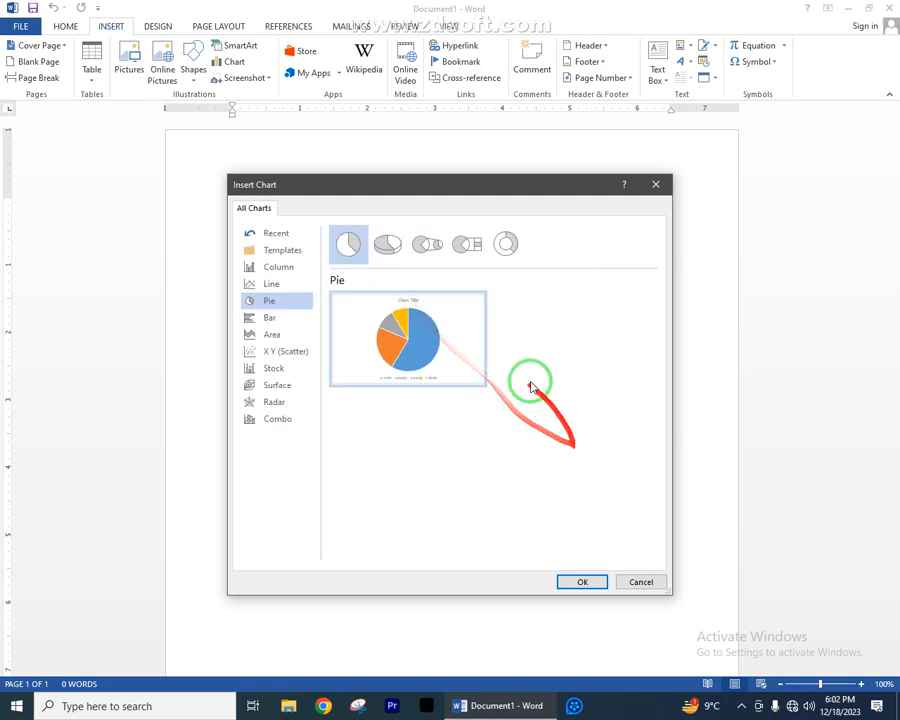
pyautogui.click(582, 585)
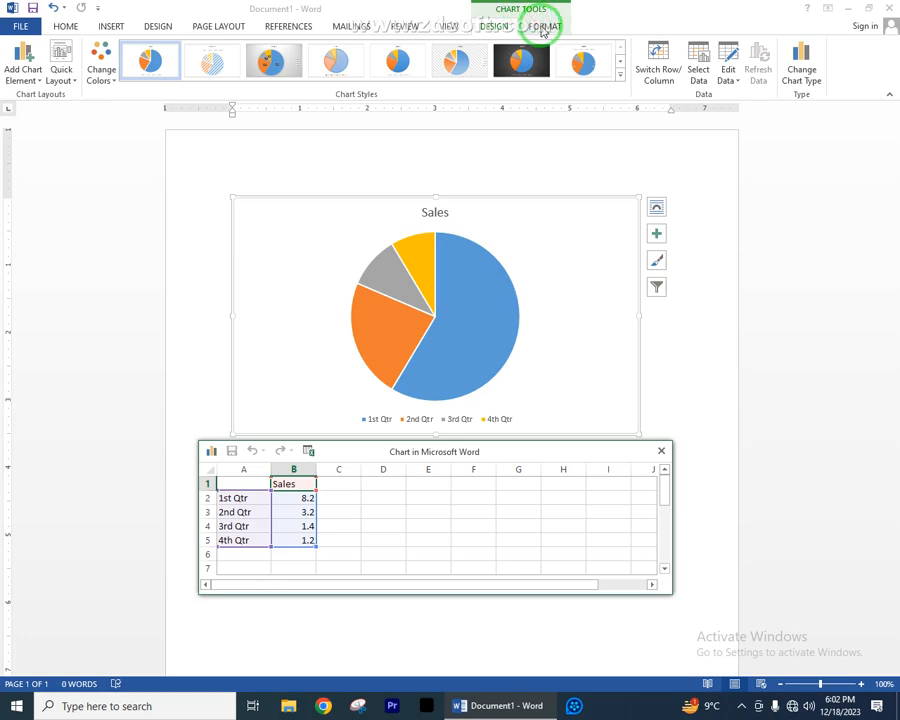
# Examine the formatting and design tools available for the inserted pie chart.
pyautogui.click(542, 30)
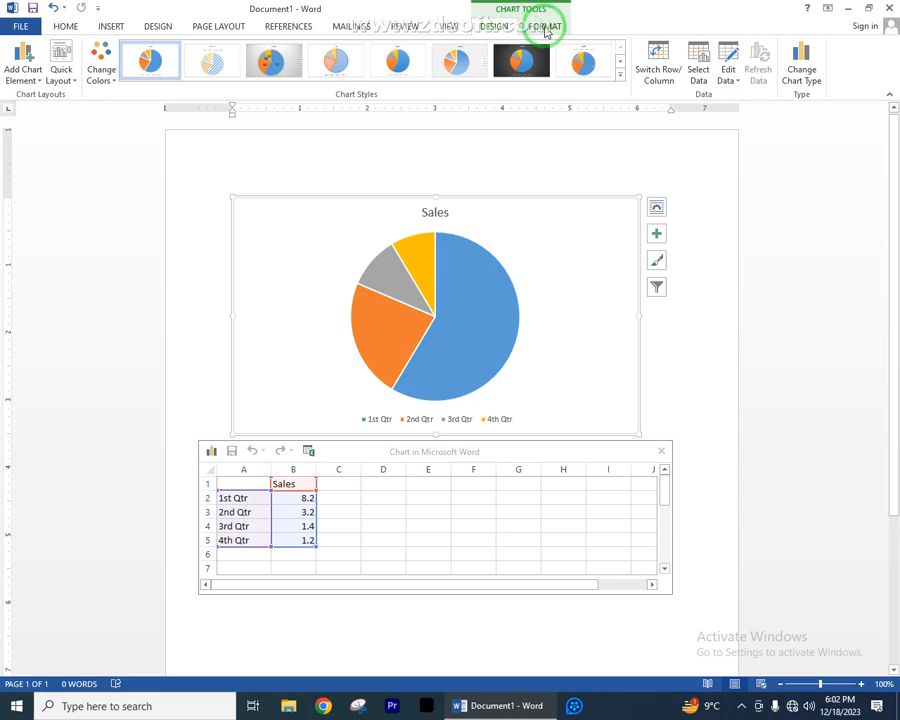
pyautogui.click(543, 27)
pyautogui.click(496, 30)
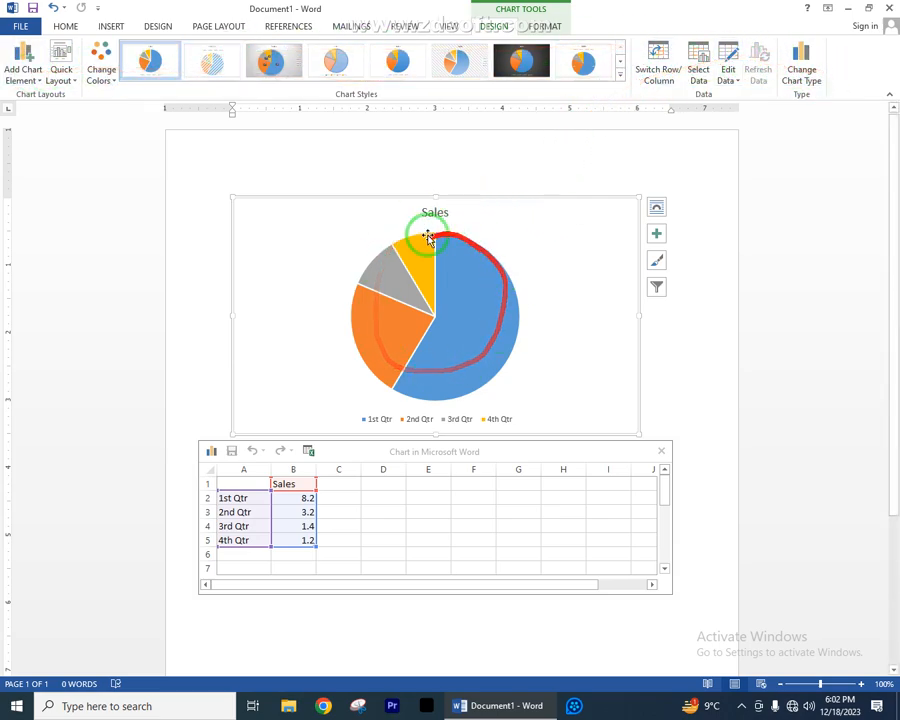
pyautogui.click(546, 26)
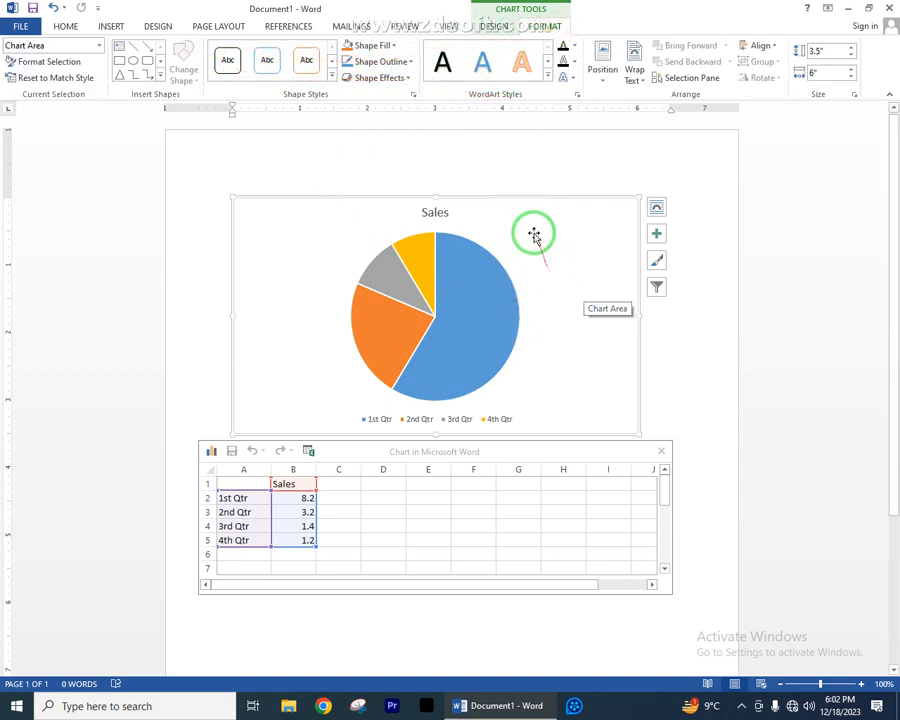
pyautogui.click(486, 30)
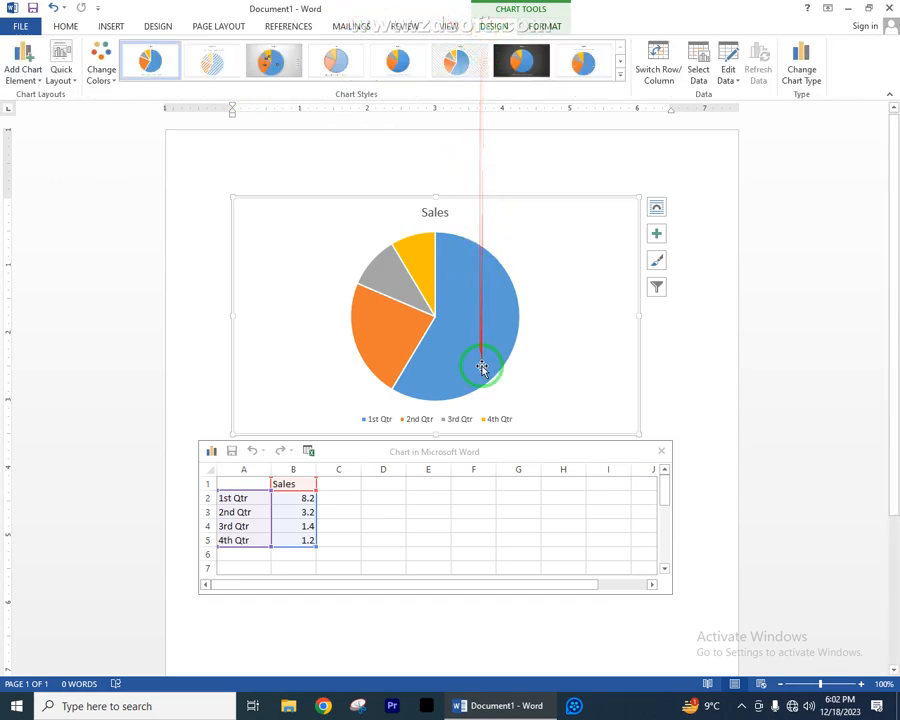
# Reposition the data sheet just below the chart and examine how its quarters and sales values relate to the pie slices.
pyautogui.moveTo(466, 451); pyautogui.dragTo(481, 479)
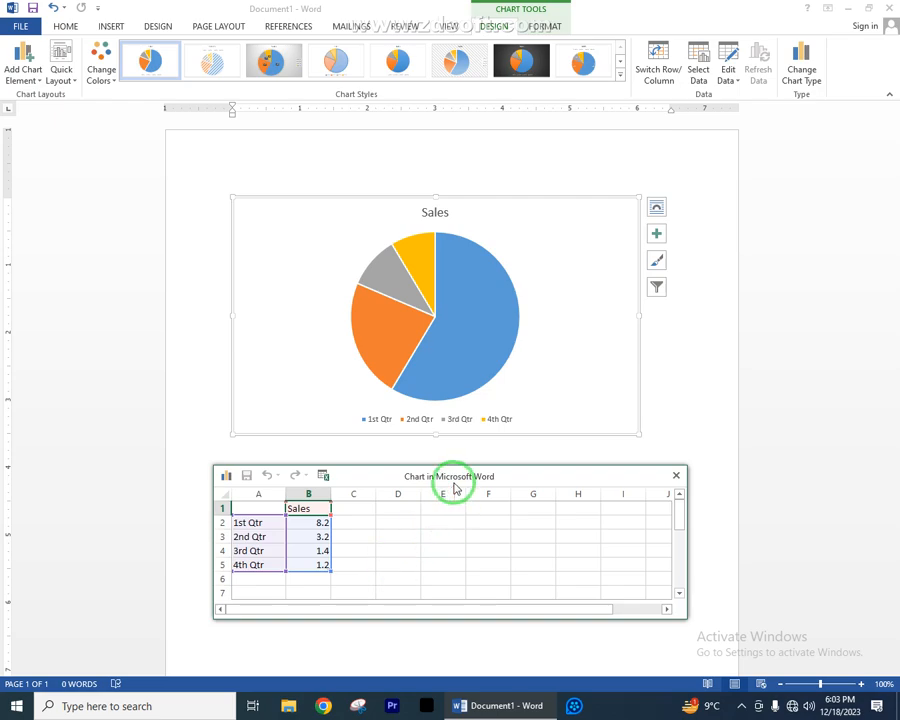
pyautogui.moveTo(452, 478)
pyautogui.mouseDown()
pyautogui.moveTo(454, 488)
pyautogui.moveTo(470, 470)
pyautogui.moveTo(438, 464)
pyautogui.moveTo(449, 461)
pyautogui.mouseUp()
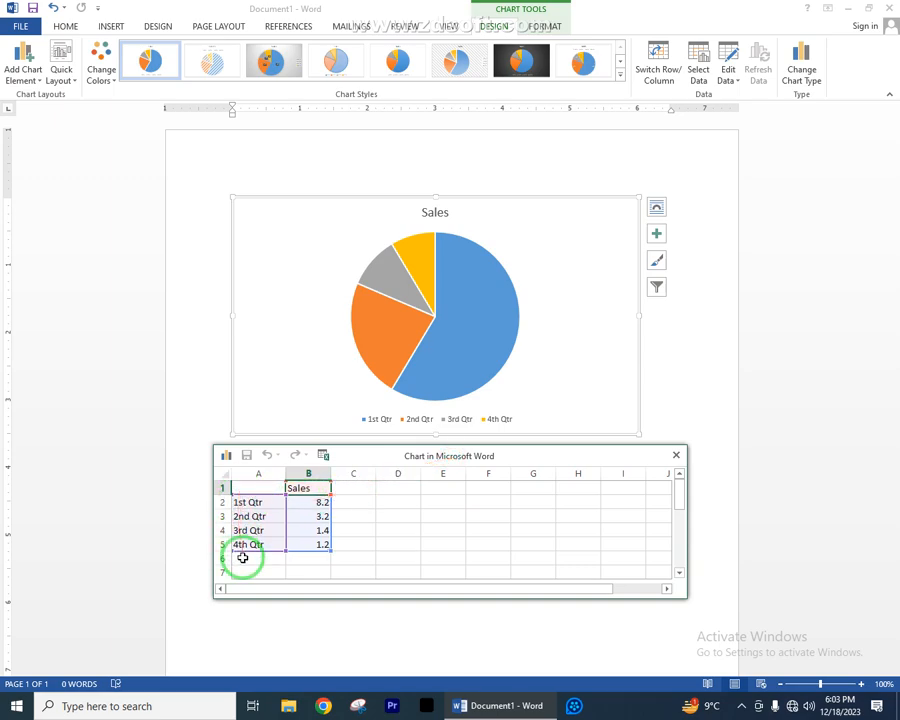
pyautogui.moveTo(253, 560); pyautogui.dragTo(318, 488)
pyautogui.click(342, 504)
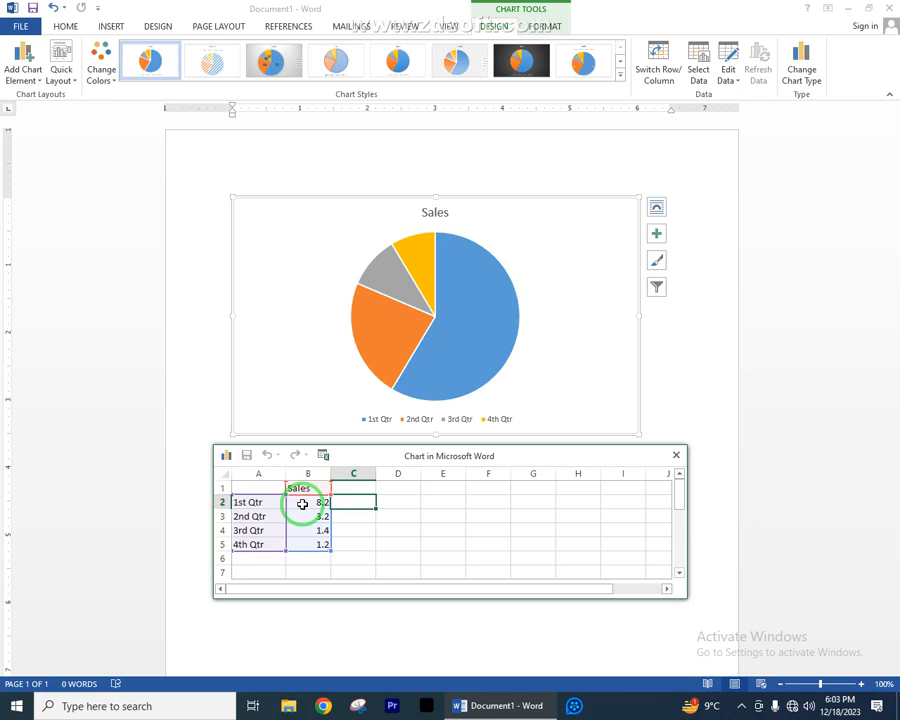
pyautogui.moveTo(298, 484)
pyautogui.mouseDown()
pyautogui.moveTo(254, 483)
pyautogui.moveTo(238, 505)
pyautogui.moveTo(355, 525)
pyautogui.moveTo(398, 254)
pyautogui.moveTo(480, 304)
pyautogui.moveTo(444, 342)
pyautogui.moveTo(396, 309)
pyautogui.mouseUp()
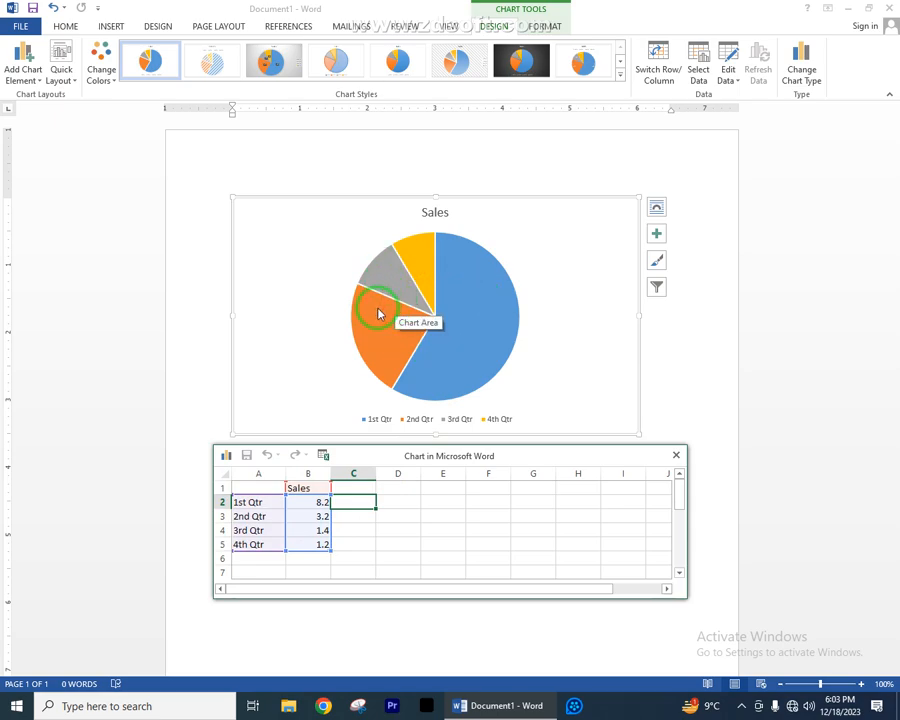
pyautogui.moveTo(378, 314)
pyautogui.mouseDown()
pyautogui.moveTo(490, 267)
pyautogui.moveTo(434, 257)
pyautogui.moveTo(382, 315)
pyautogui.moveTo(445, 366)
pyautogui.mouseUp()
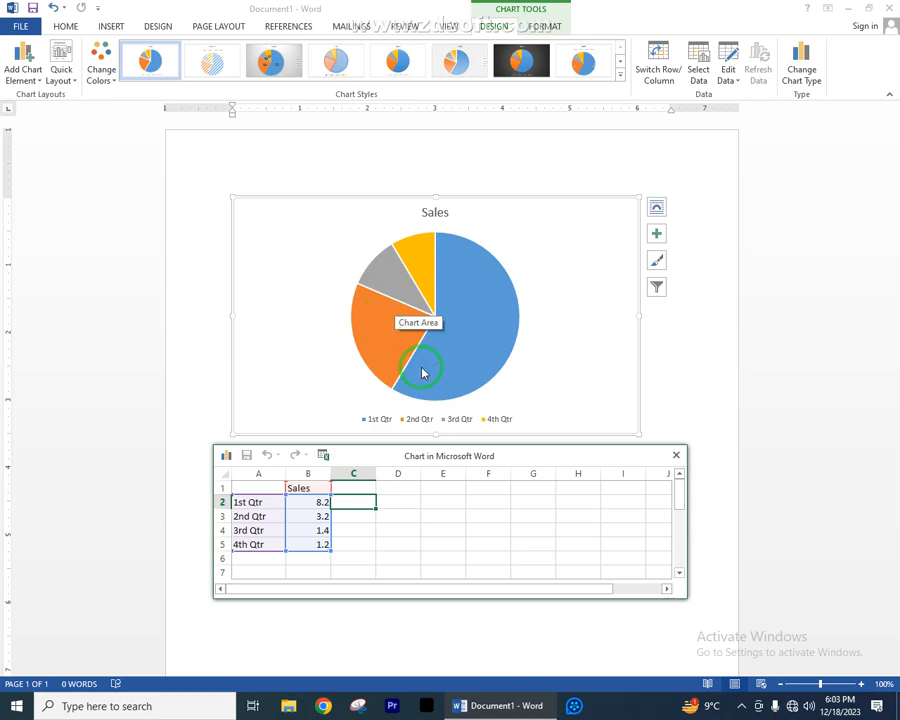
pyautogui.moveTo(469, 316)
pyautogui.mouseDown()
pyautogui.moveTo(412, 306)
pyautogui.moveTo(386, 330)
pyautogui.moveTo(391, 286)
pyautogui.moveTo(422, 264)
pyautogui.moveTo(266, 472)
pyautogui.moveTo(270, 503)
pyautogui.mouseUp()
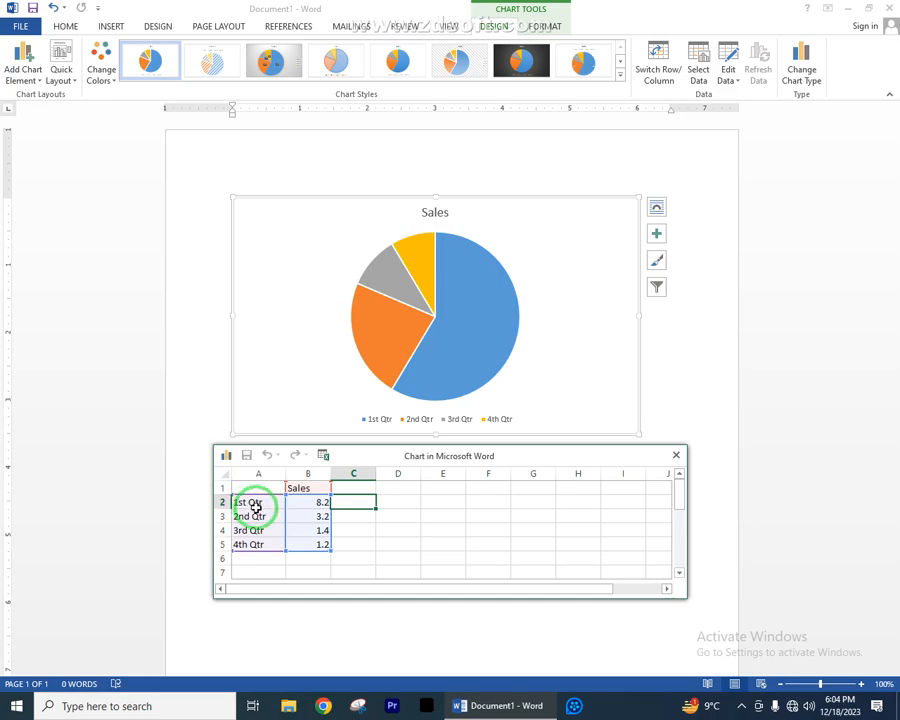
# Clear the 1st Qtr and 2nd Qtr labels together with their sales values in the chart data sheet.
pyautogui.click(254, 502)
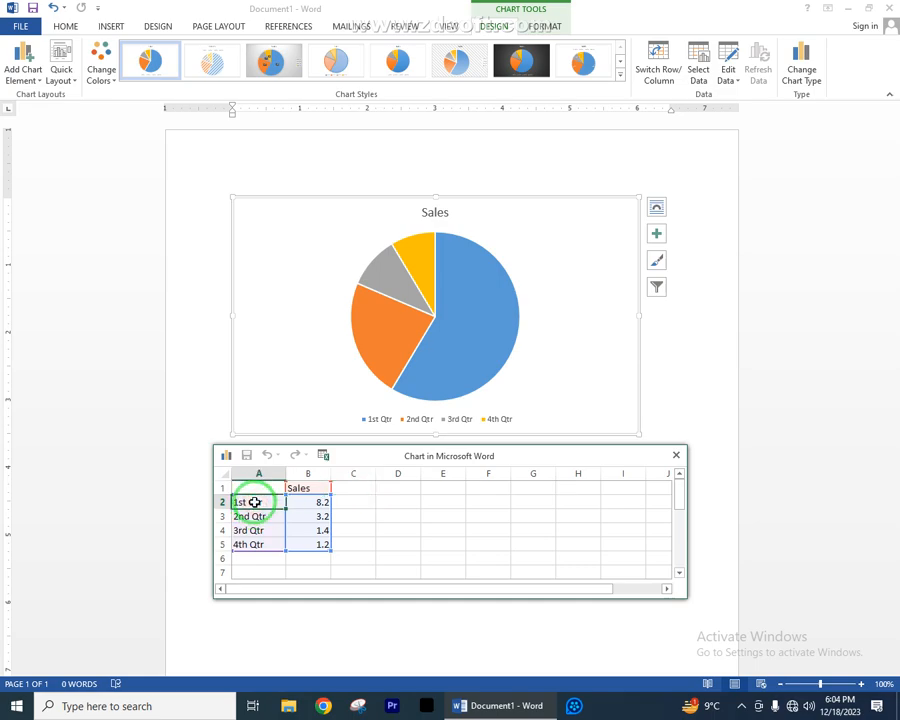
pyautogui.press('Delete')
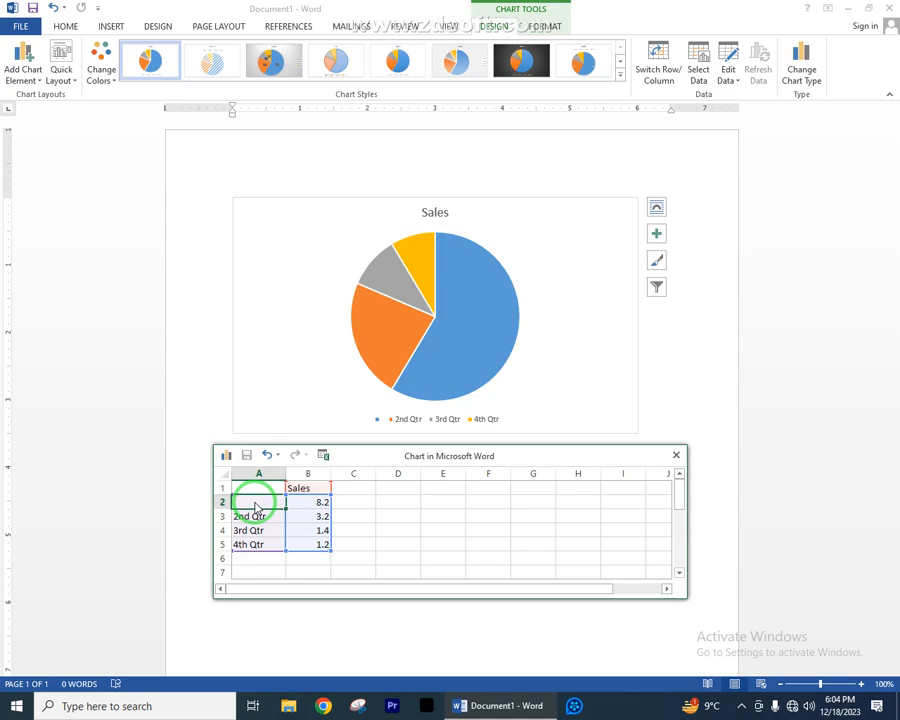
pyautogui.press('Right')
pyautogui.press('Delete')
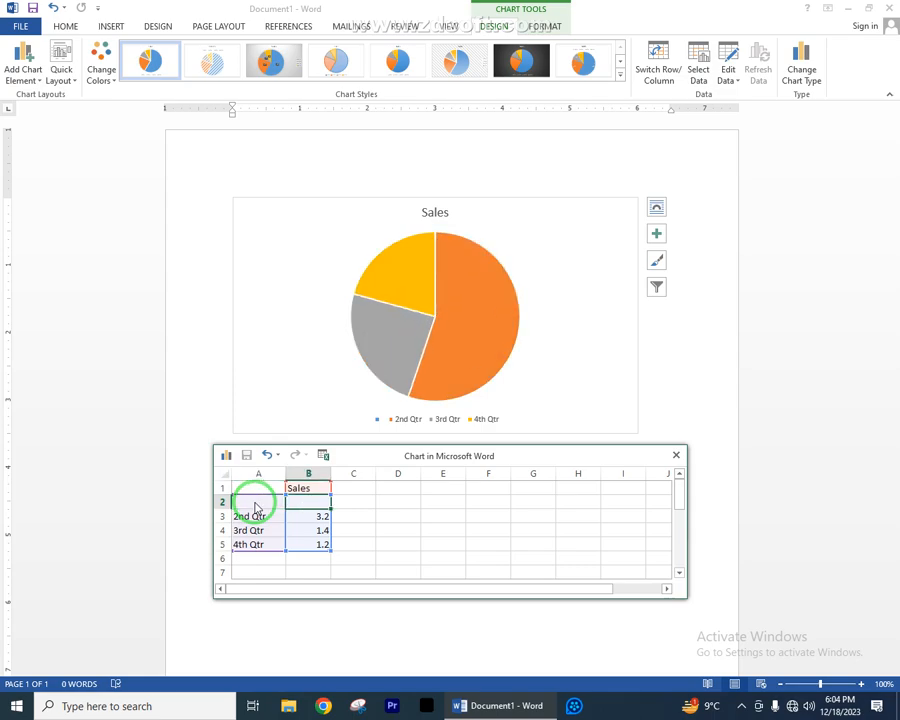
pyautogui.click(254, 514)
pyautogui.click(318, 516)
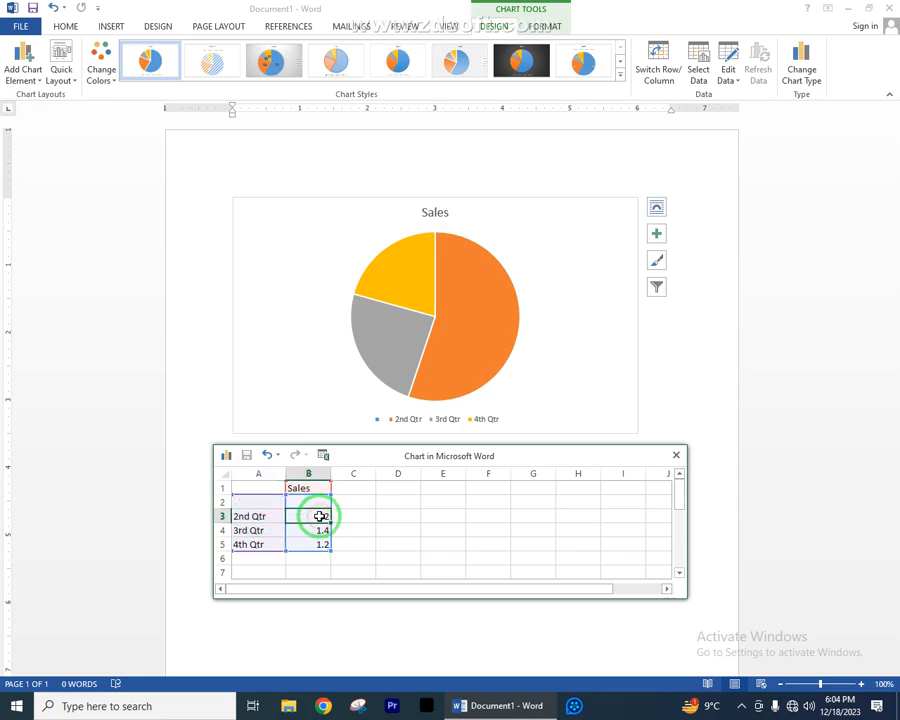
pyautogui.moveTo(238, 515); pyautogui.dragTo(309, 516)
pyautogui.press('Delete')
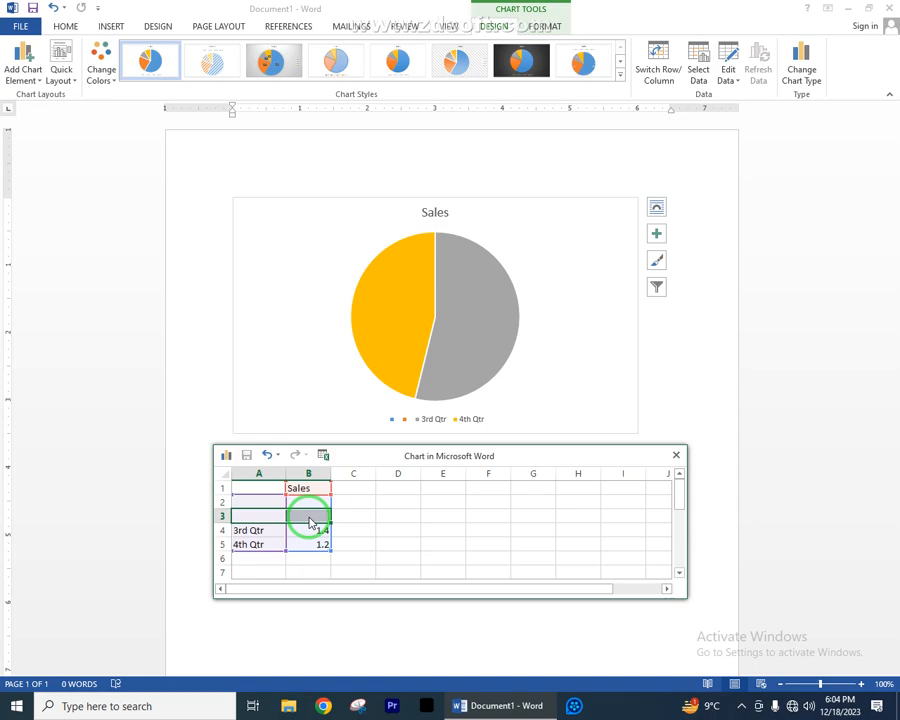
# Undo the clearing of the first two quarters' labels and sales values in the data sheet.
pyautogui.click(274, 501)
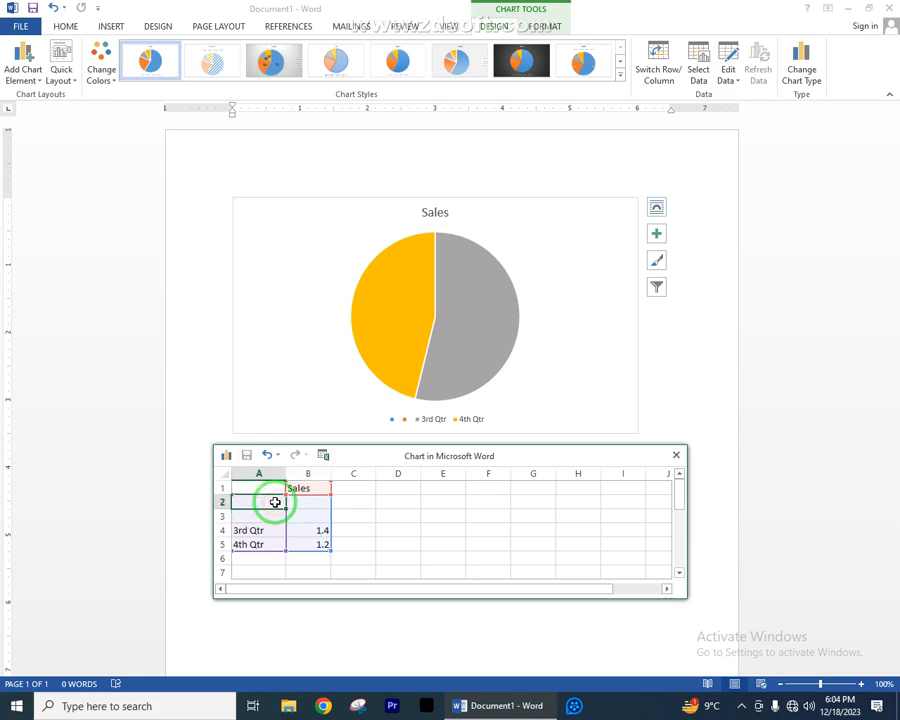
pyautogui.hotkey('ctrl', 'z')
pyautogui.hotkey('ctrl', 'z')
pyautogui.hotkey('ctrl', 'z')
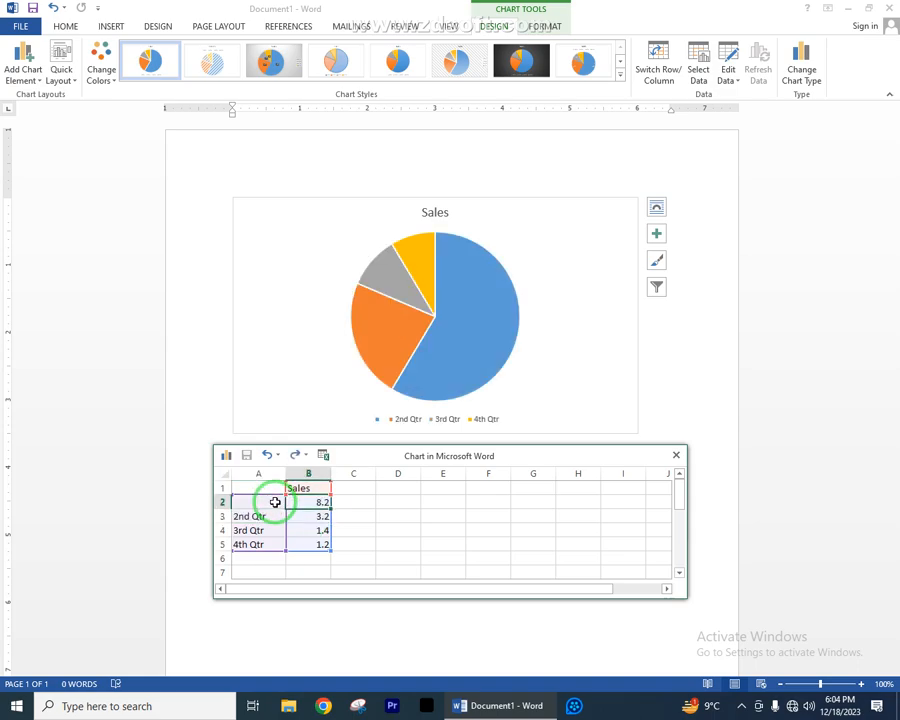
# Keep the chart title above the chart and add centered data labels to the pie slices.
pyautogui.click(40, 84)
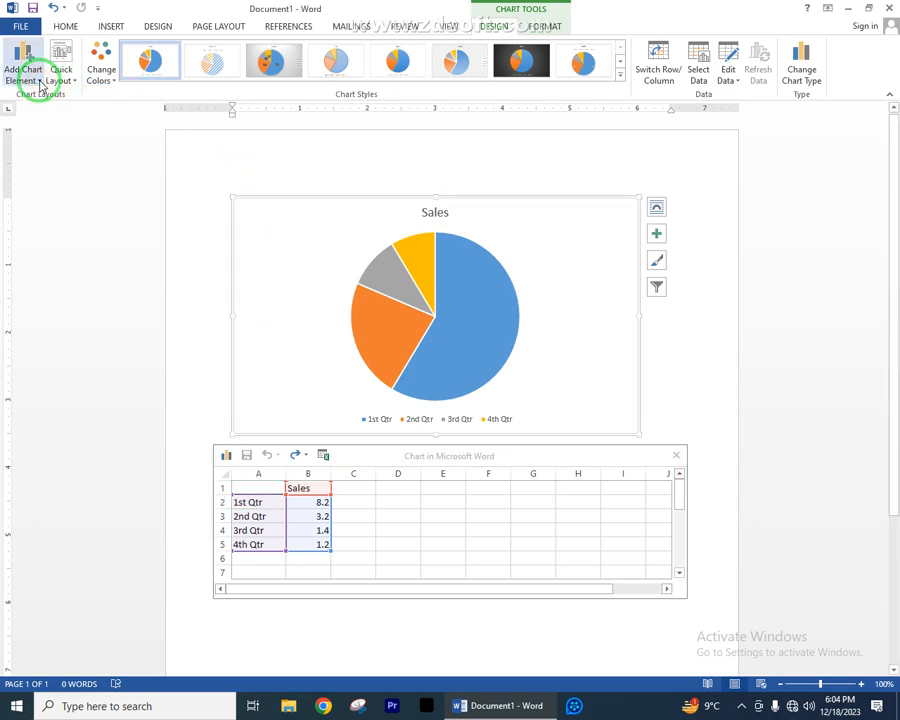
pyautogui.click(28, 64)
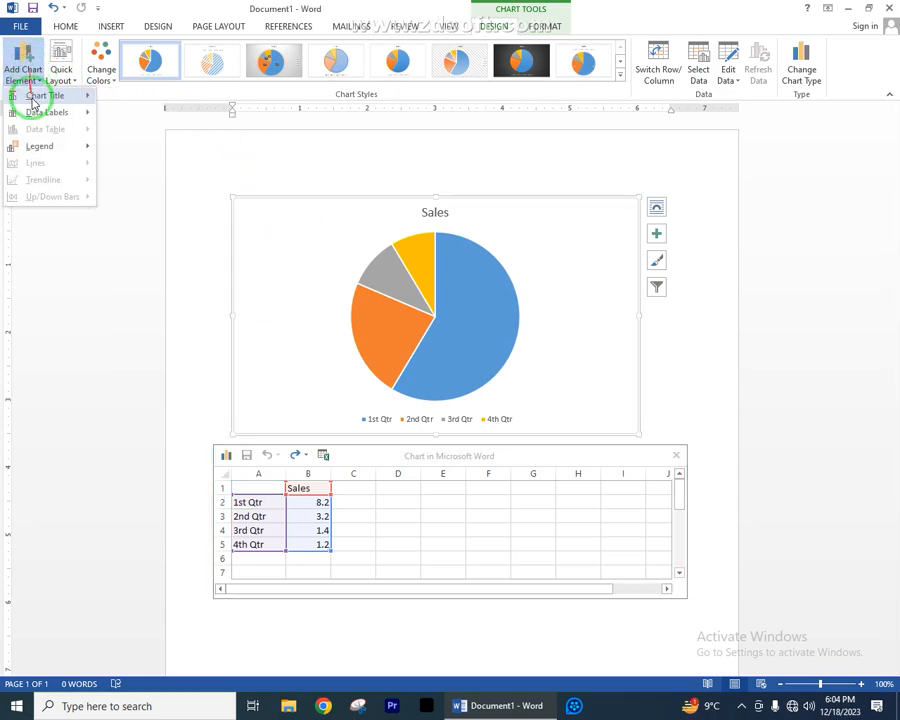
pyautogui.moveTo(59, 100)
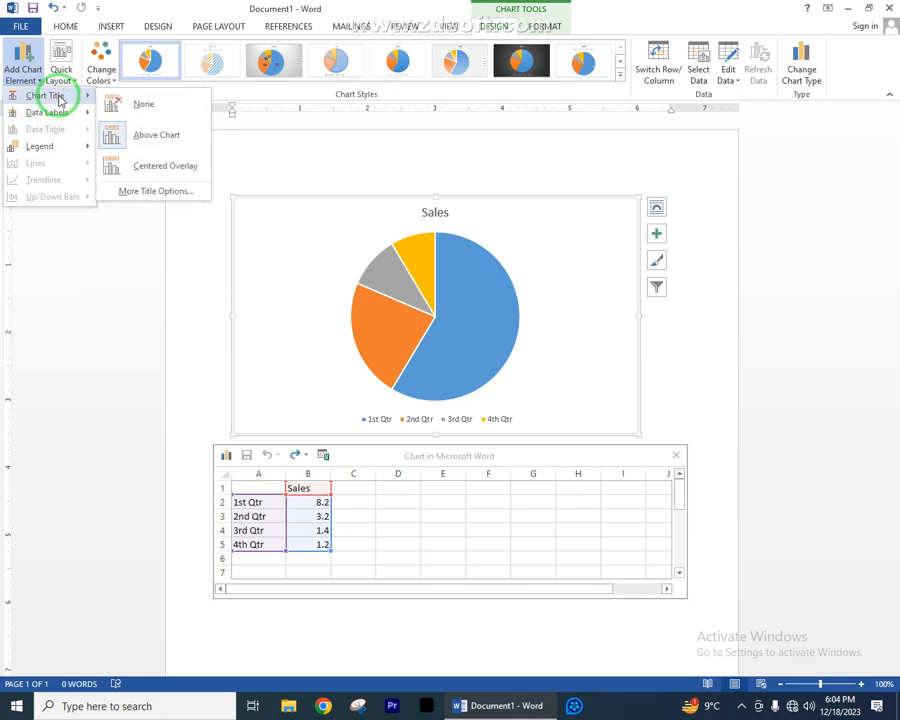
pyautogui.click(128, 138)
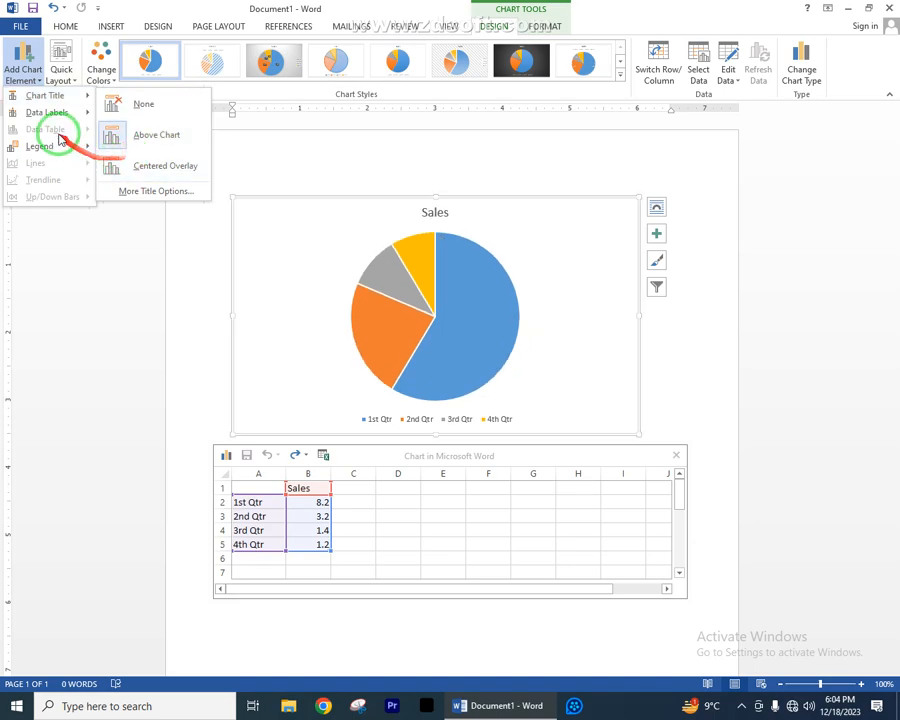
pyautogui.moveTo(80, 112)
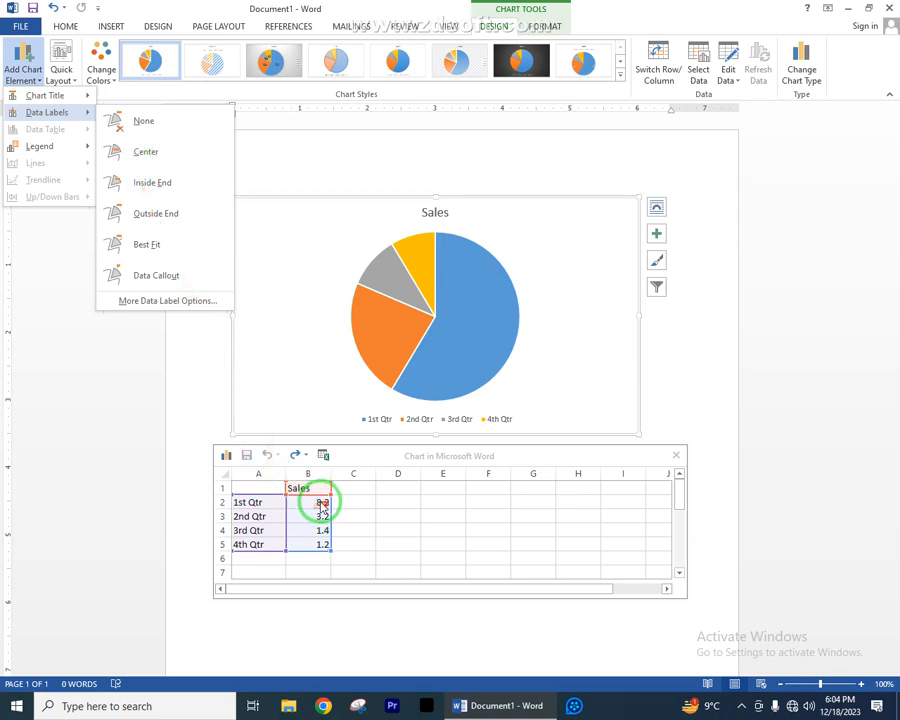
pyautogui.click(155, 160)
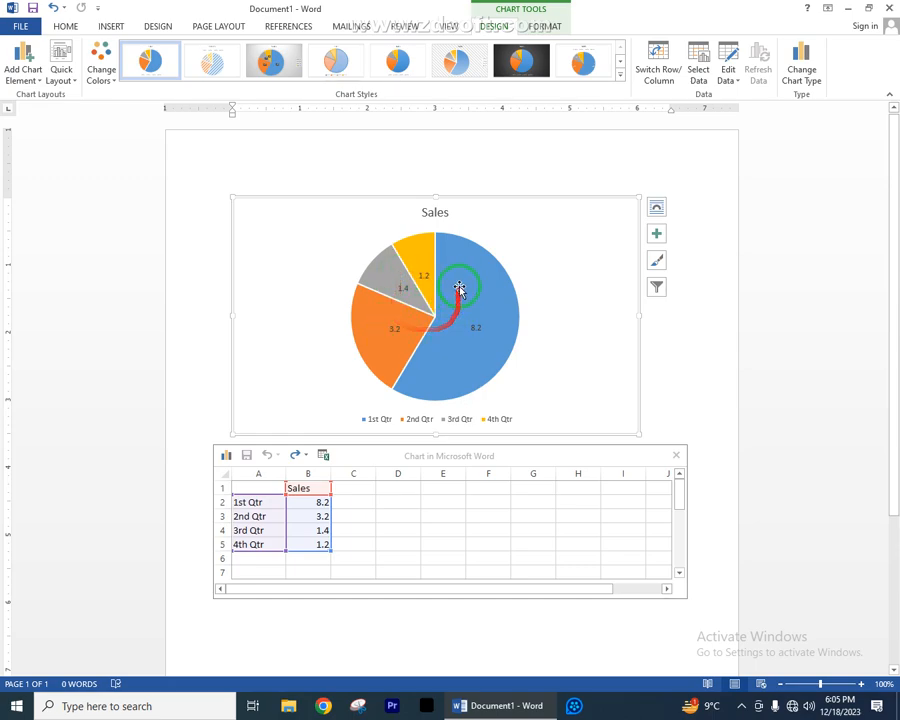
# Preview the data label and legend placements, keeping the legend at the bottom of the chart.
pyautogui.click(24, 76)
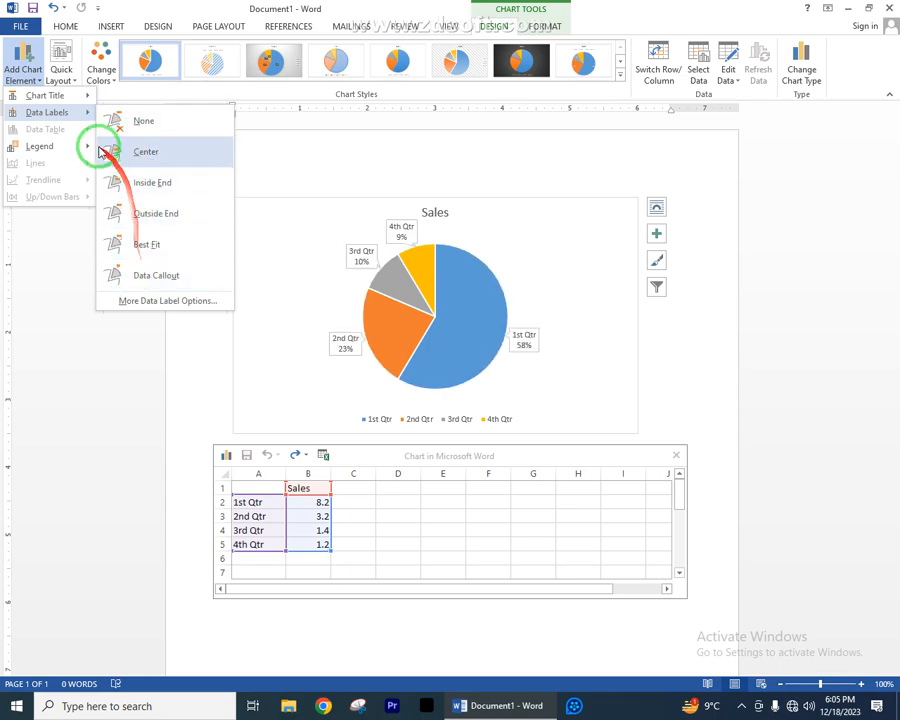
pyautogui.moveTo(88, 145)
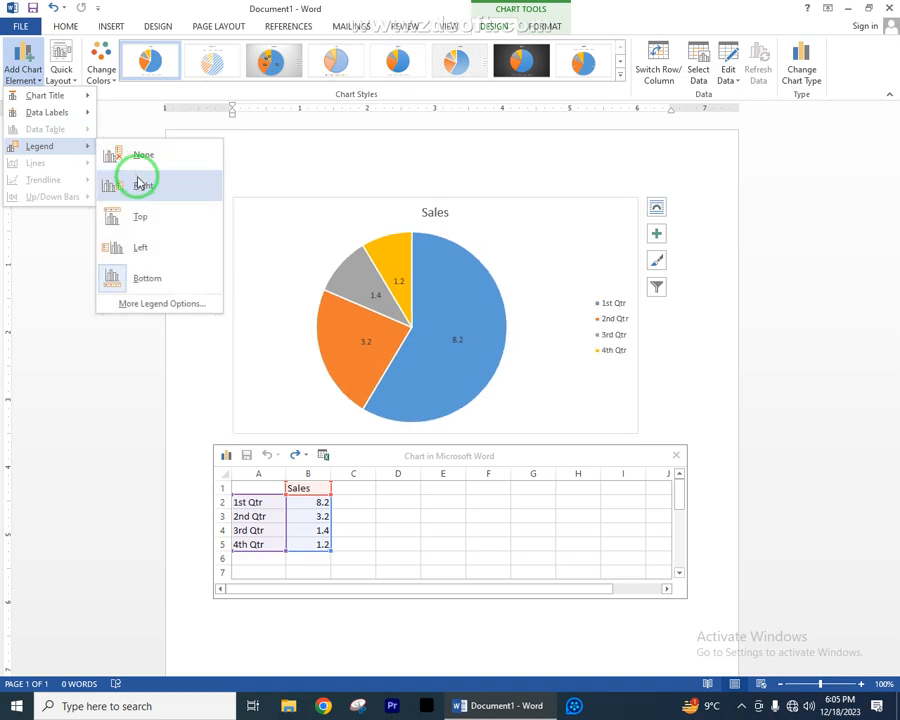
pyautogui.click(145, 276)
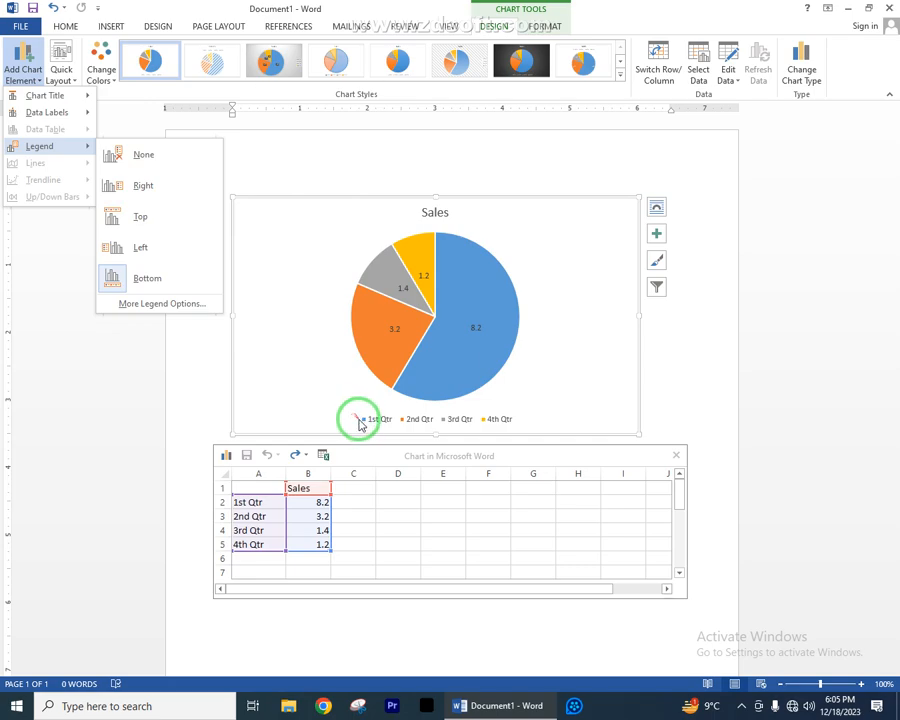
# Select the whole legend, move it to the chart's upper-left corner, and return it below the pie.
pyautogui.click(415, 419)
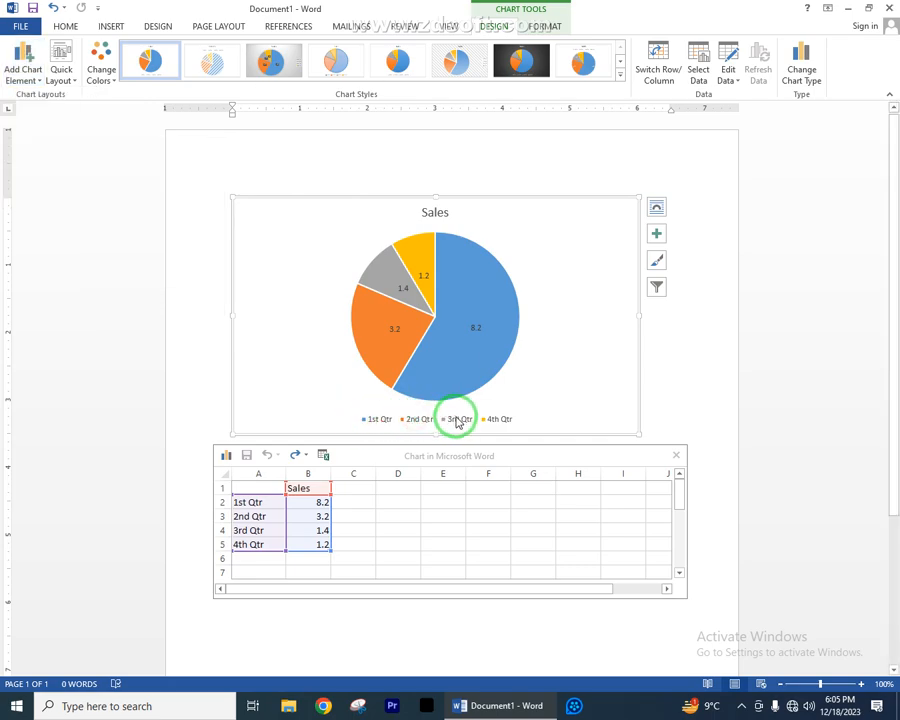
pyautogui.click(492, 418)
pyautogui.click(500, 418)
pyautogui.click(459, 419)
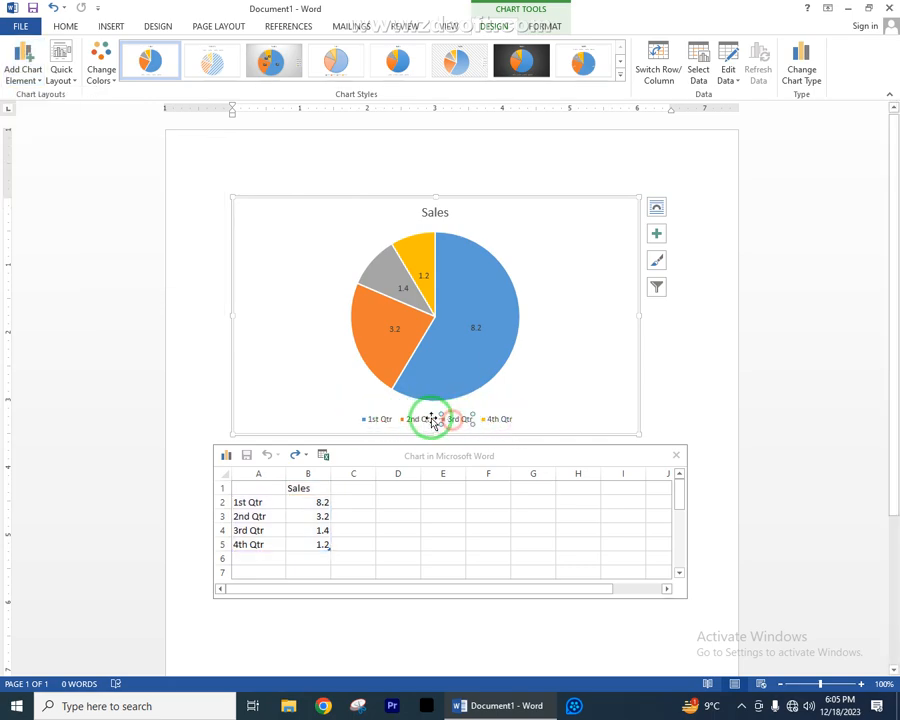
pyautogui.click(412, 418)
pyautogui.click(377, 420)
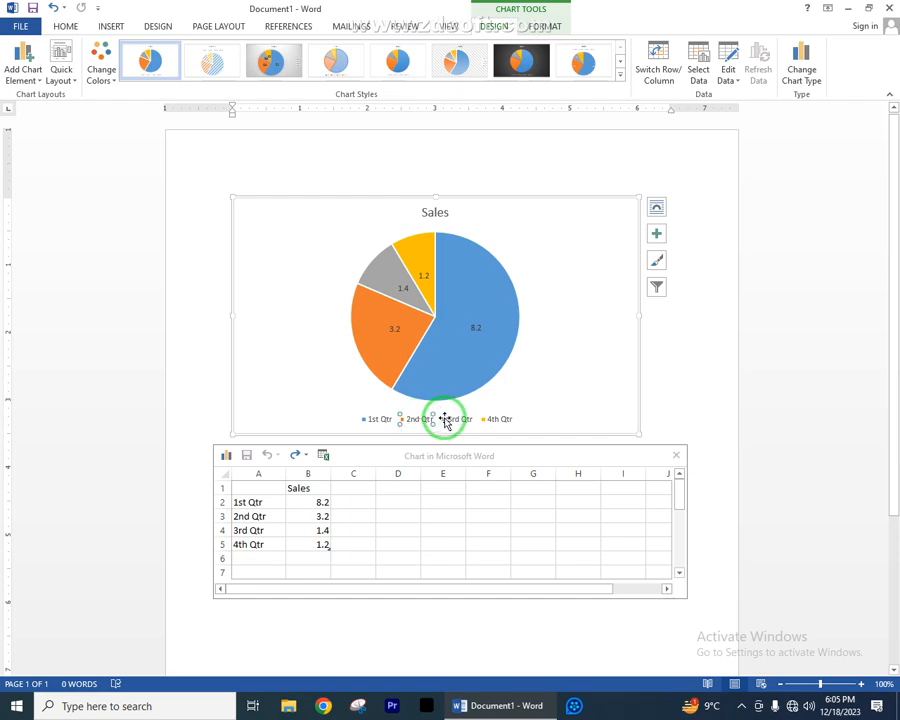
pyautogui.click(515, 417)
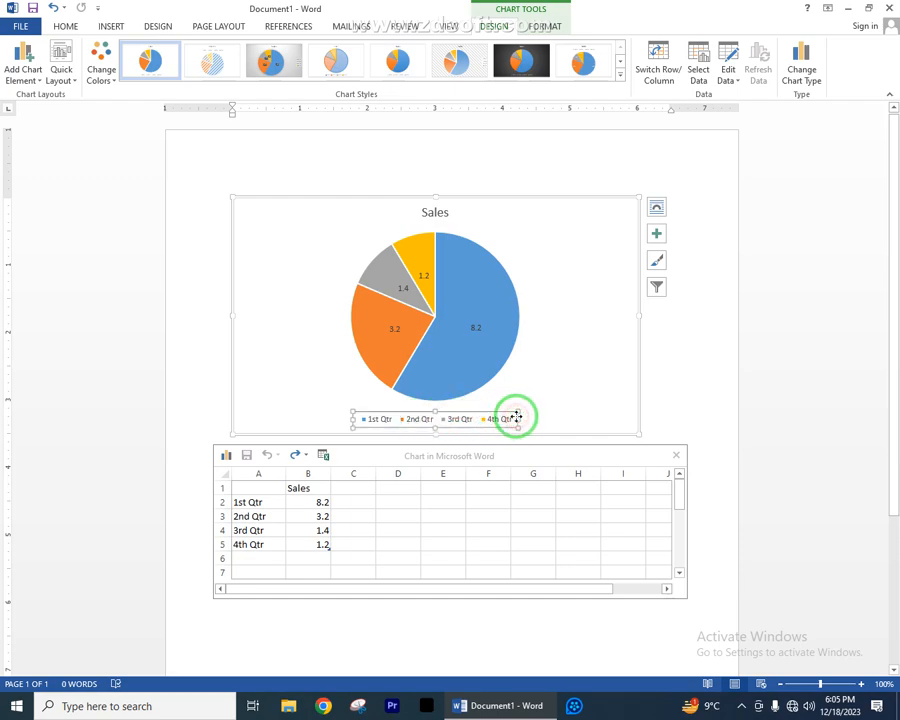
pyautogui.moveTo(518, 417); pyautogui.dragTo(379, 231)
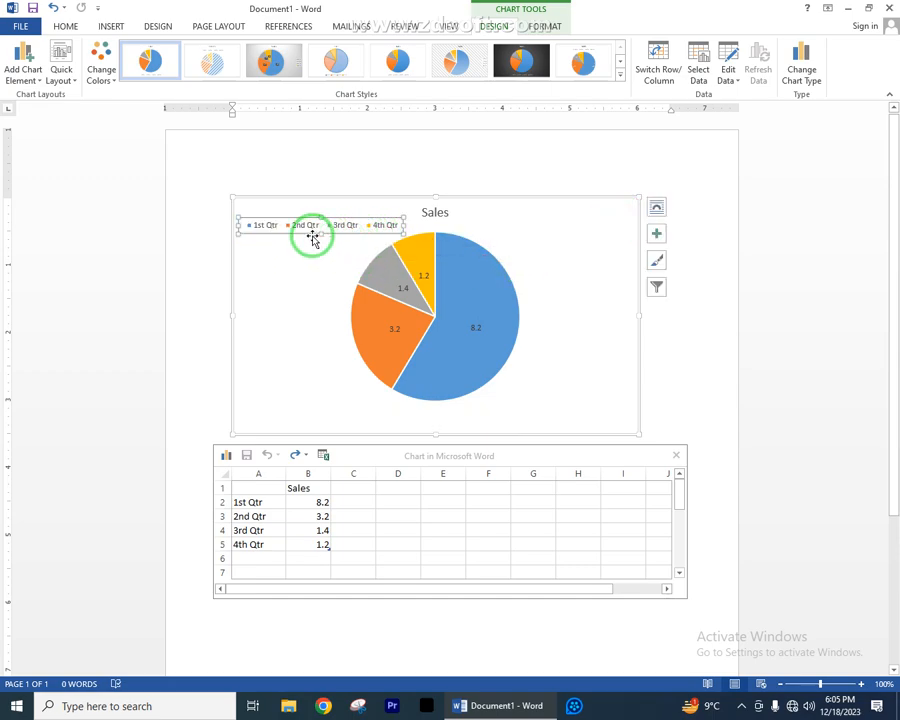
pyautogui.moveTo(308, 232); pyautogui.dragTo(428, 422)
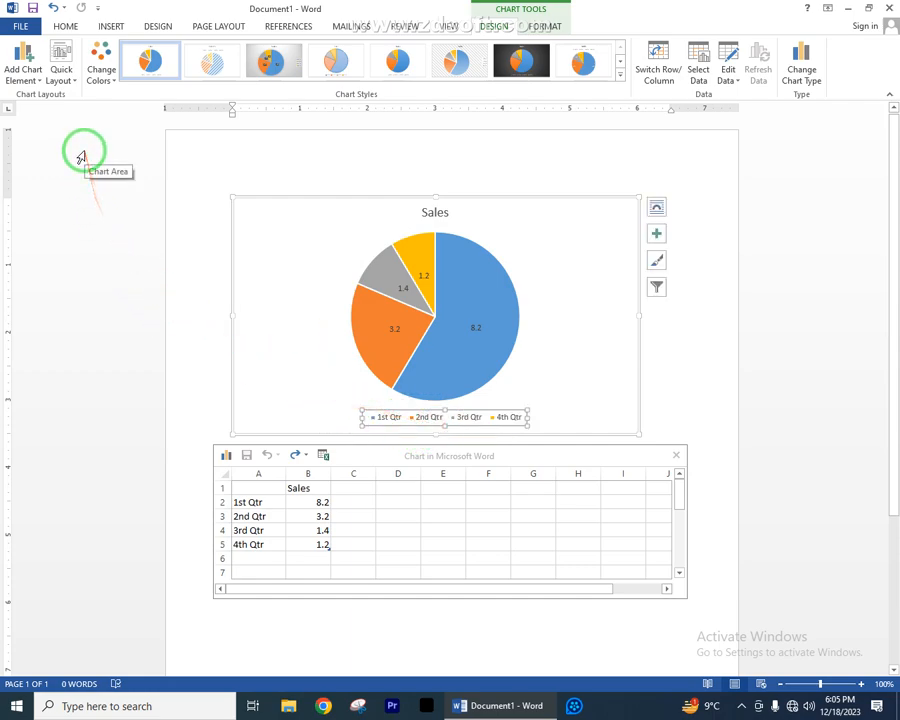
# Preview the other legend positions and look over the available quick layouts without applying any.
pyautogui.click(26, 68)
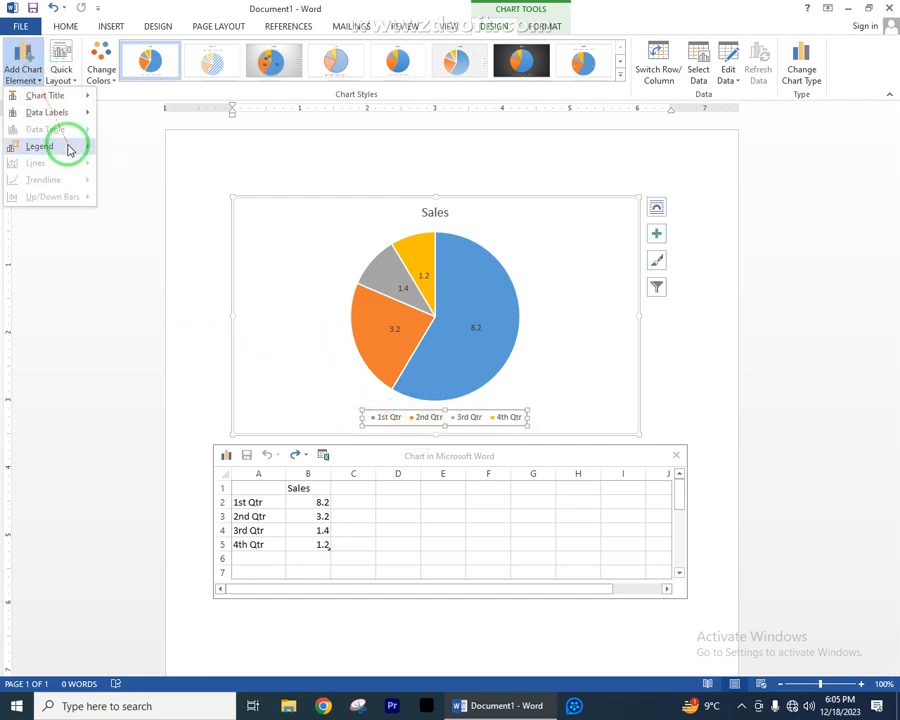
pyautogui.moveTo(66, 146)
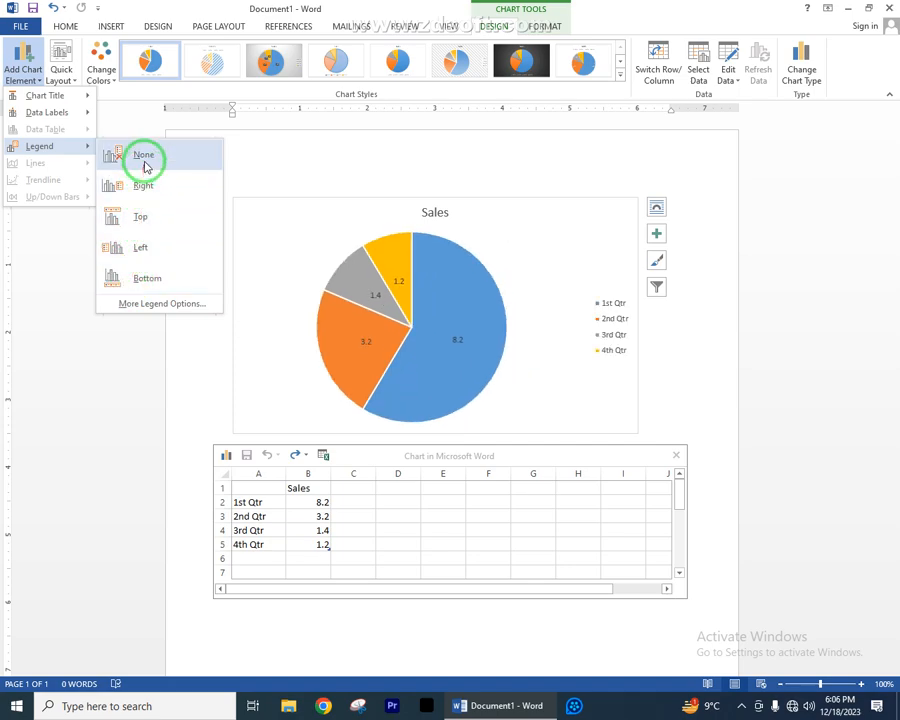
pyautogui.click(252, 166)
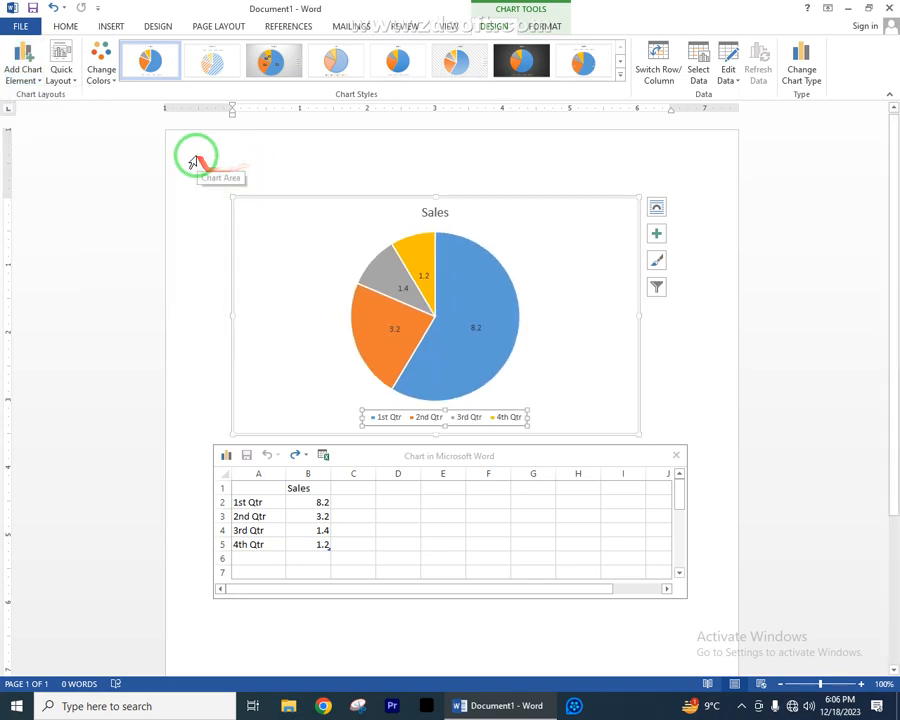
pyautogui.click(66, 76)
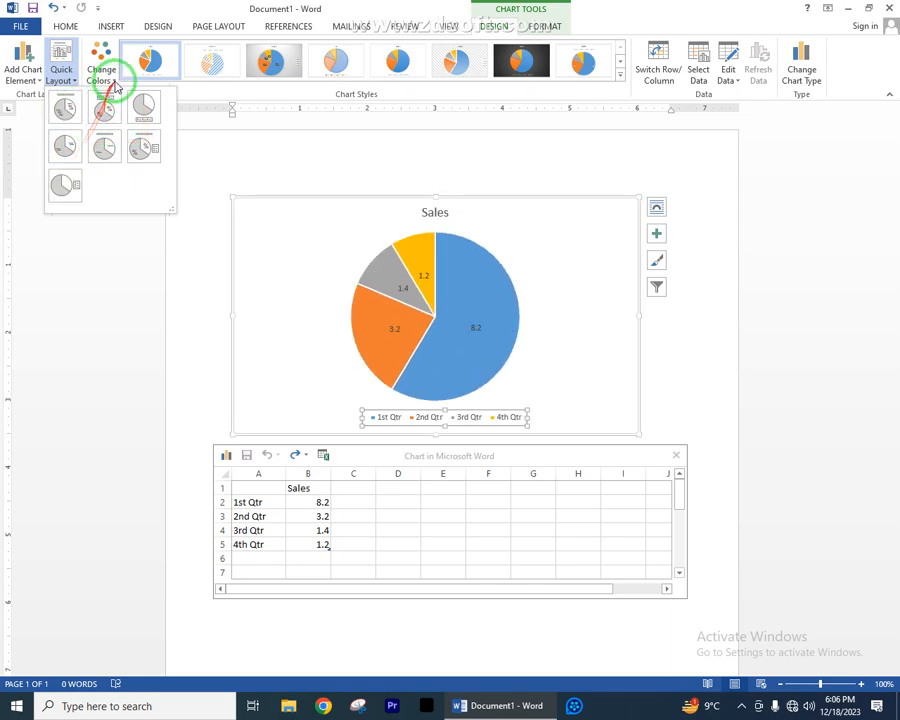
# Apply the orange, yellow, green and brown colorful palette and the third chart style with the gray gradient background.
pyautogui.click(112, 76)
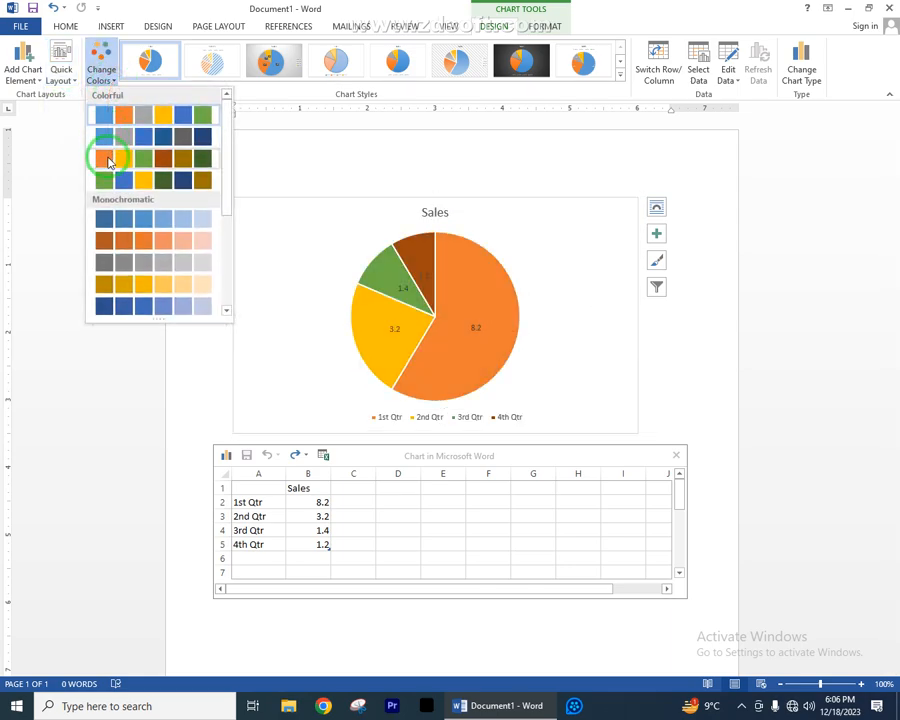
pyautogui.click(162, 158)
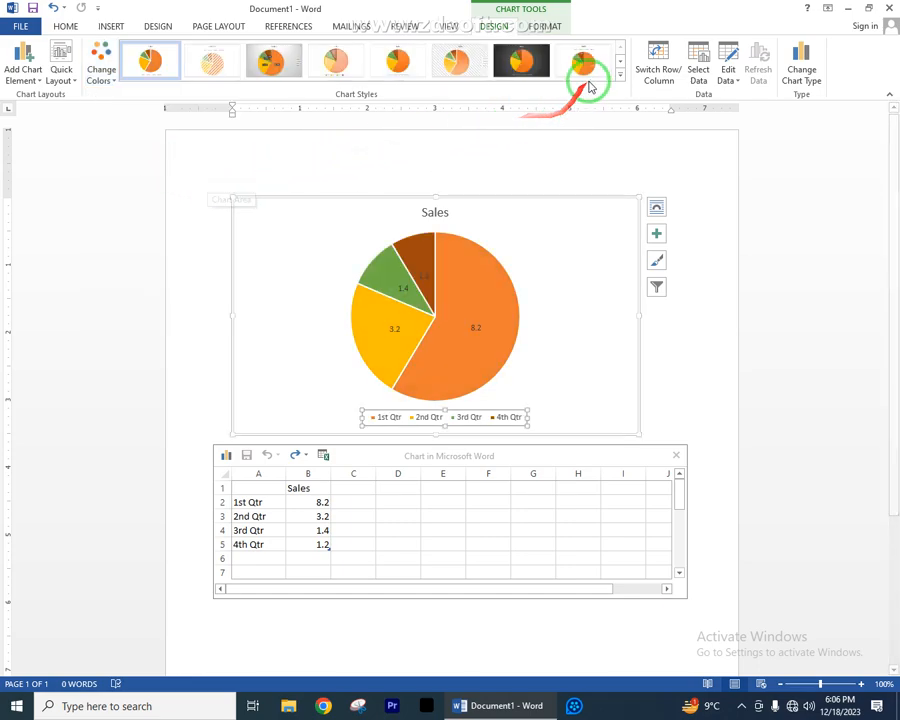
pyautogui.click(619, 74)
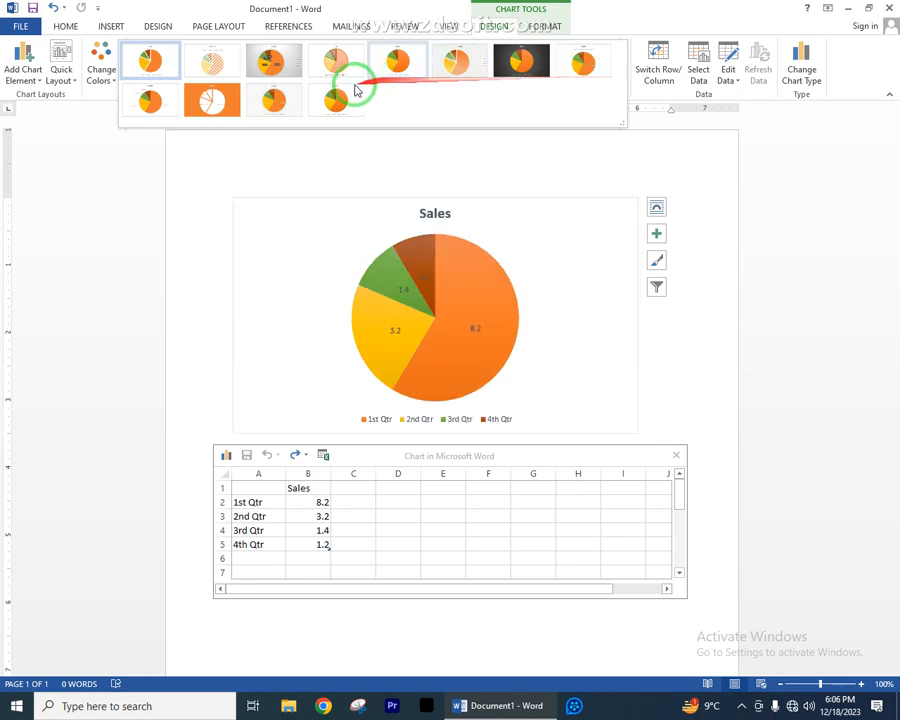
pyautogui.click(268, 68)
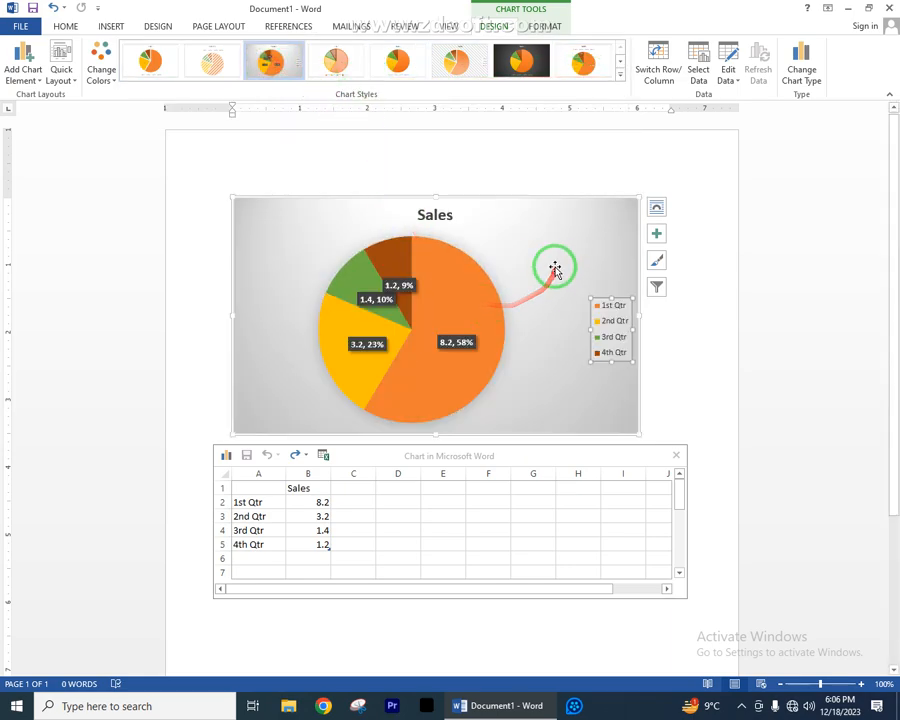
pyautogui.click(525, 250)
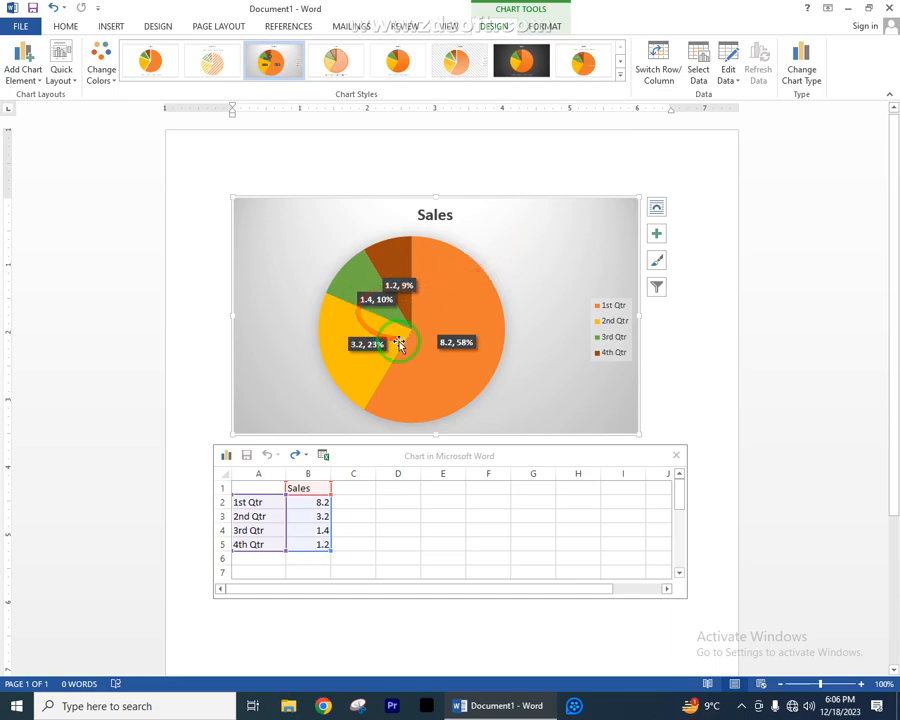
# Move each of the four data labels outward within its slice, away from the pie's center.
pyautogui.click(452, 345)
pyautogui.moveTo(452, 343); pyautogui.dragTo(474, 340)
pyautogui.click(398, 284)
pyautogui.moveTo(404, 286); pyautogui.dragTo(392, 256)
pyautogui.click(372, 298)
pyautogui.moveTo(372, 298); pyautogui.dragTo(357, 285)
pyautogui.click(368, 345)
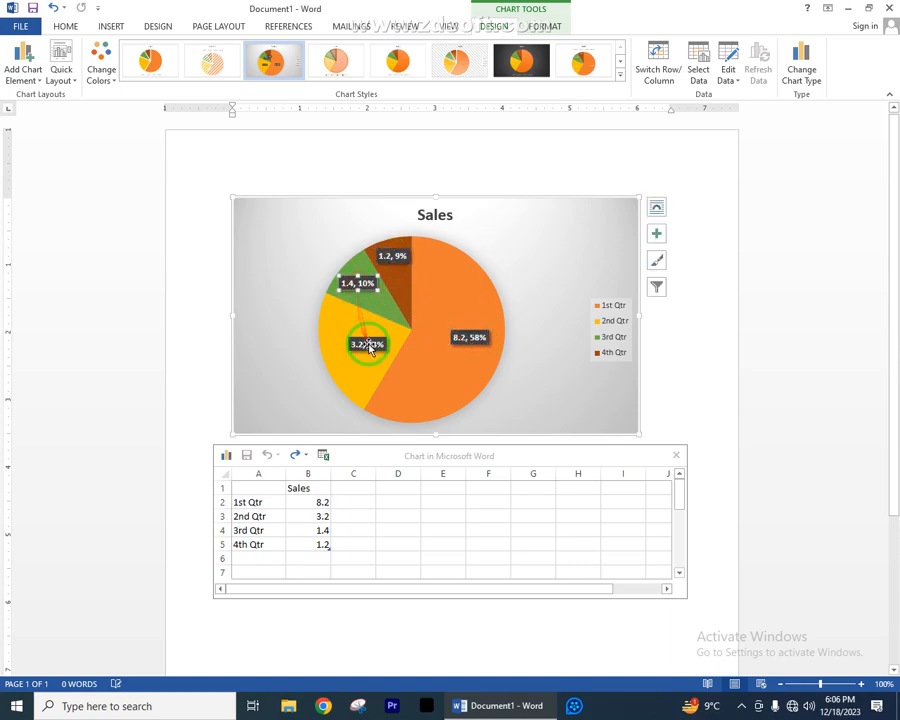
pyautogui.moveTo(368, 345); pyautogui.dragTo(342, 343)
pyautogui.click(436, 356)
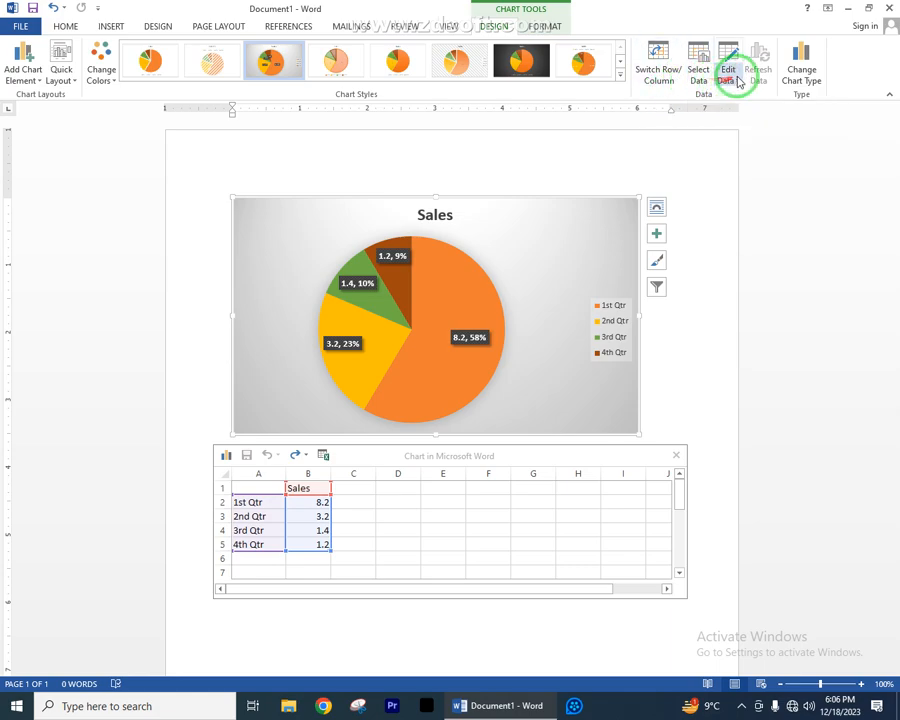
# Try switching the chart's rows and columns, and undo the switch.
pyautogui.click(657, 64)
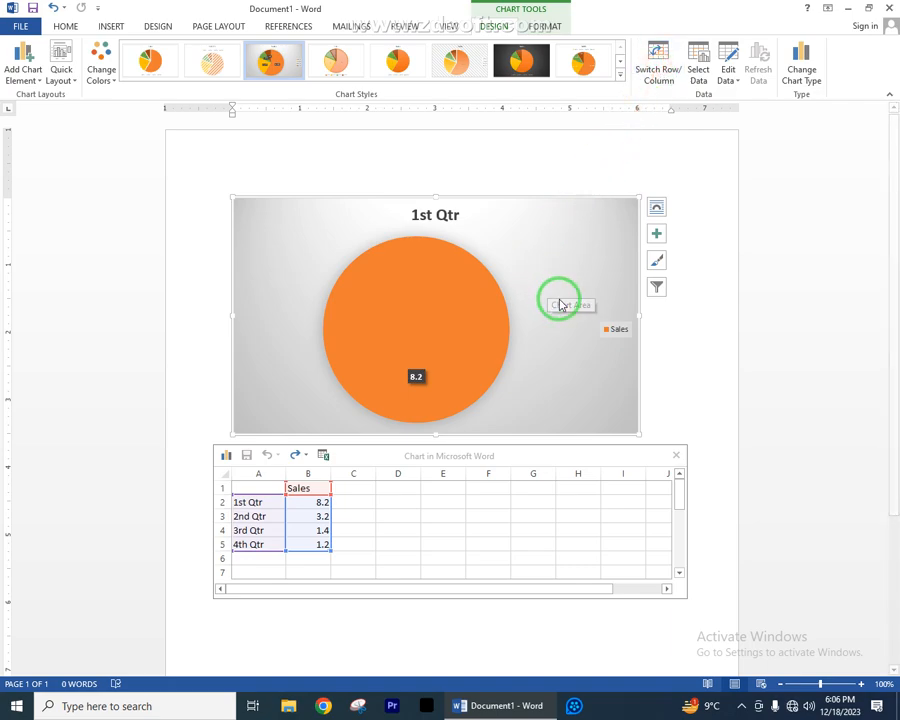
pyautogui.hotkey('ctrl', 'z')
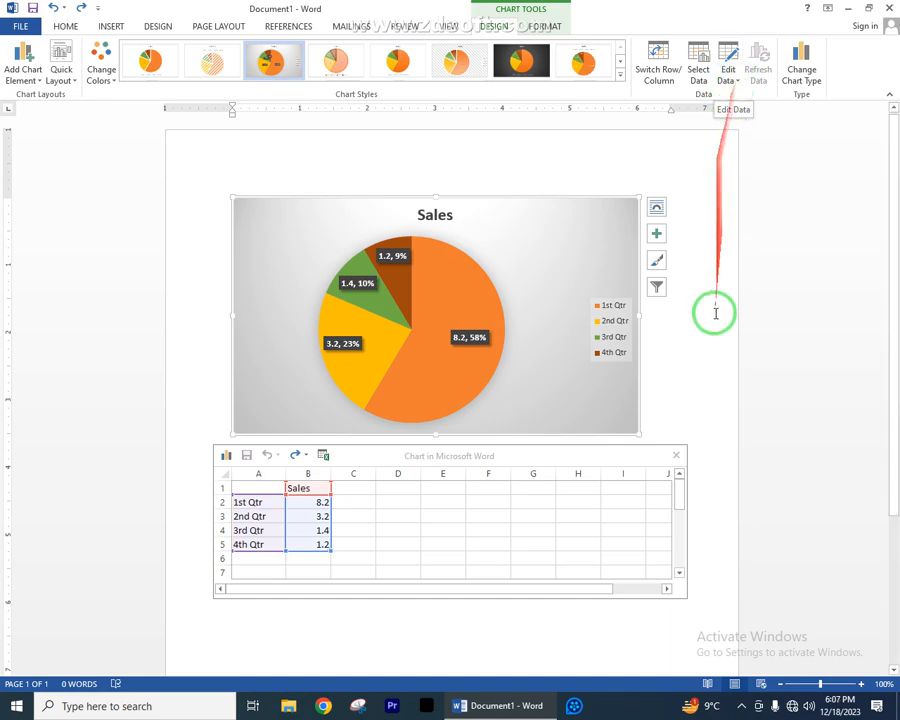
# Look over the pie chart's data sheet again and close it without changing the sales figures.
pyautogui.click(675, 458)
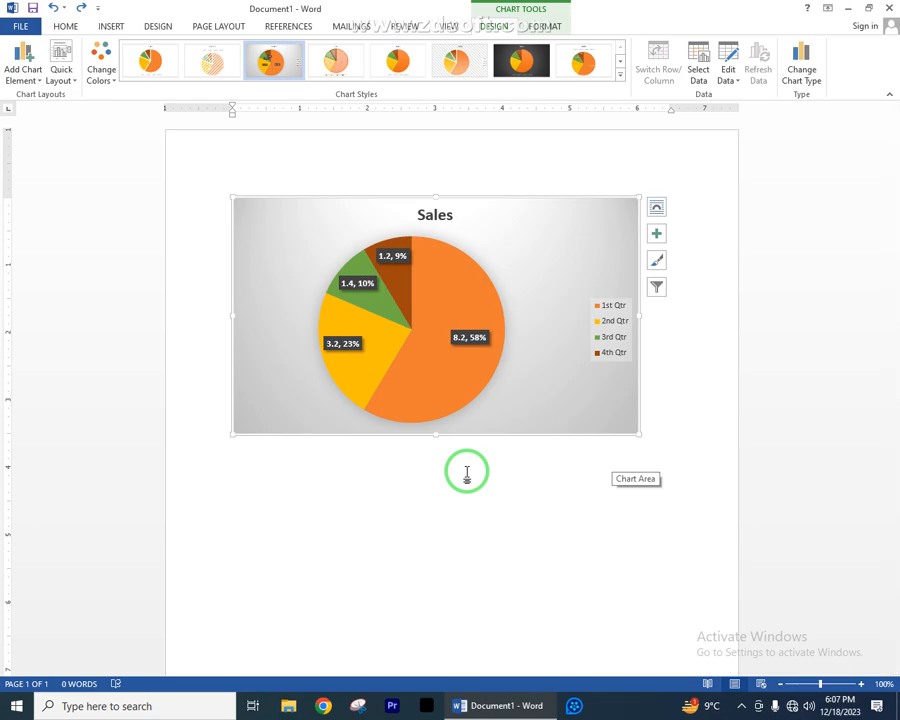
pyautogui.moveTo(449, 362)
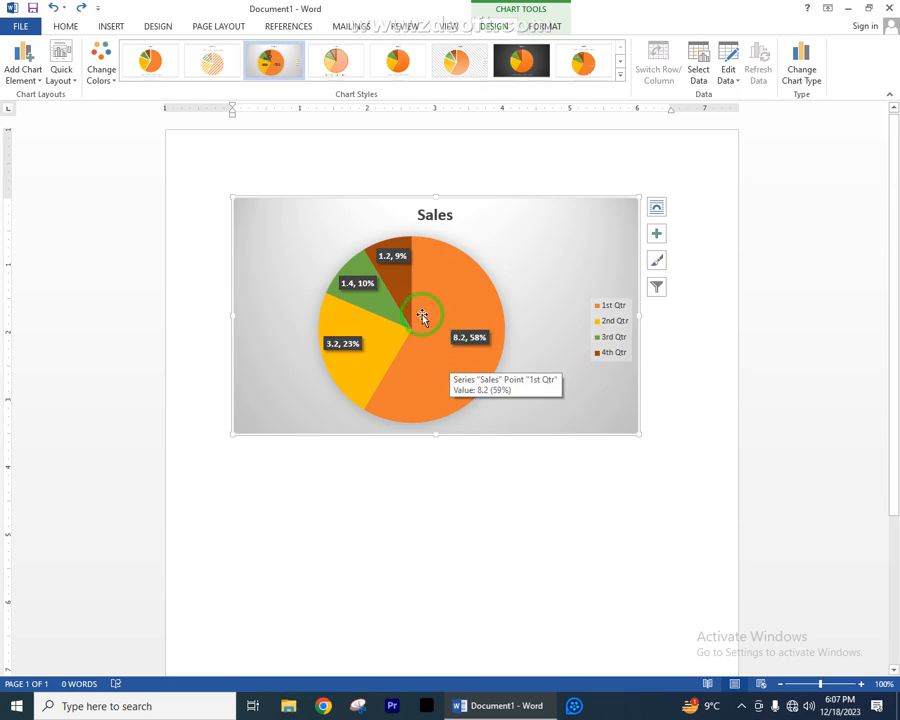
pyautogui.click(728, 74)
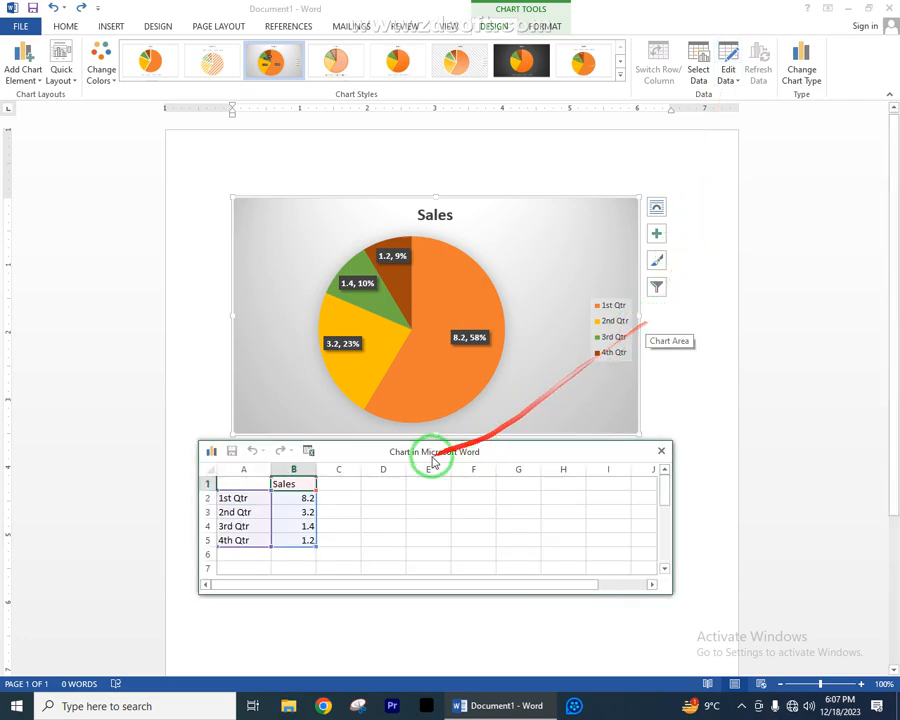
pyautogui.moveTo(388, 446); pyautogui.dragTo(410, 466)
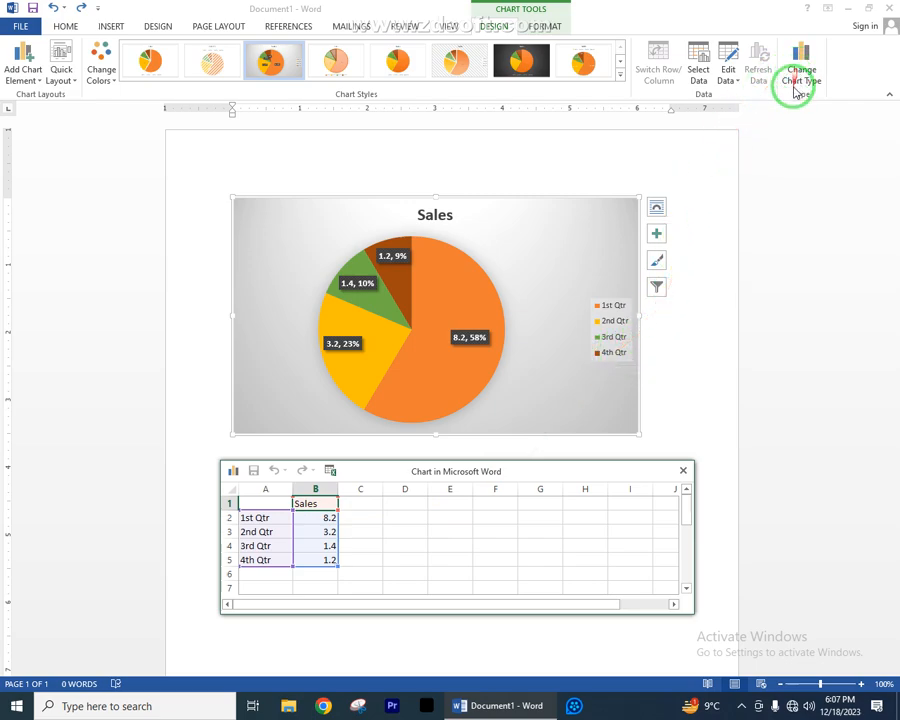
pyautogui.click(683, 470)
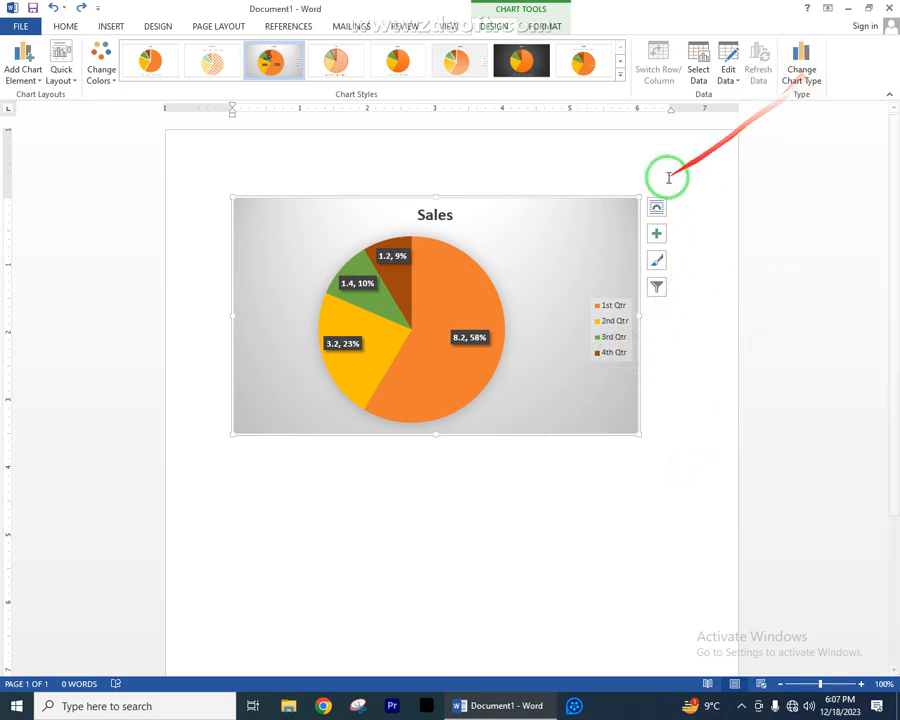
# Change the pie chart to a clustered column chart after previewing the stacked column type.
pyautogui.click(818, 68)
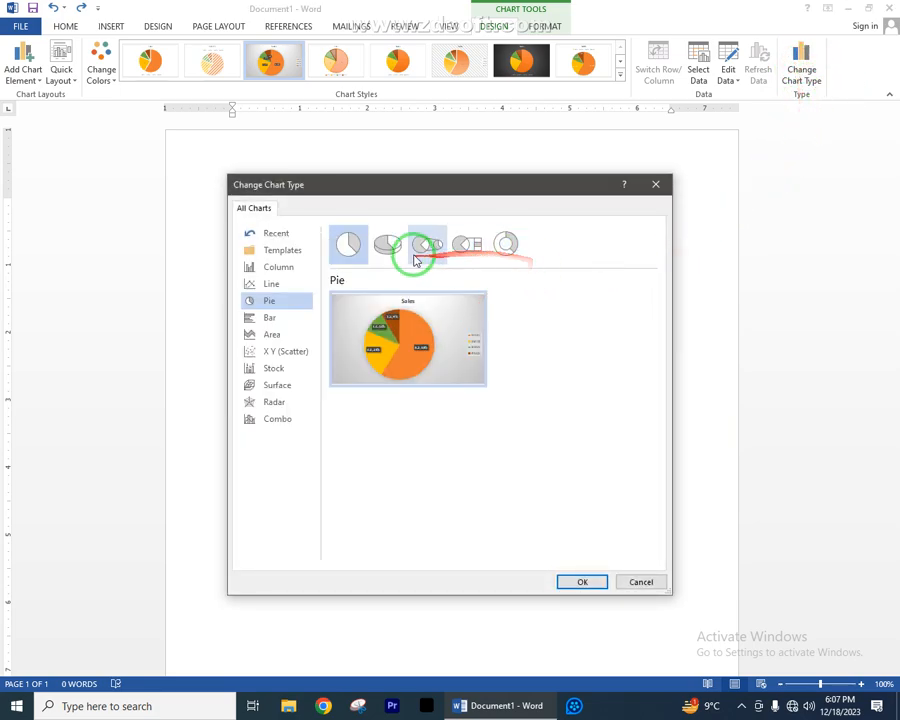
pyautogui.moveTo(428, 189); pyautogui.dragTo(412, 374)
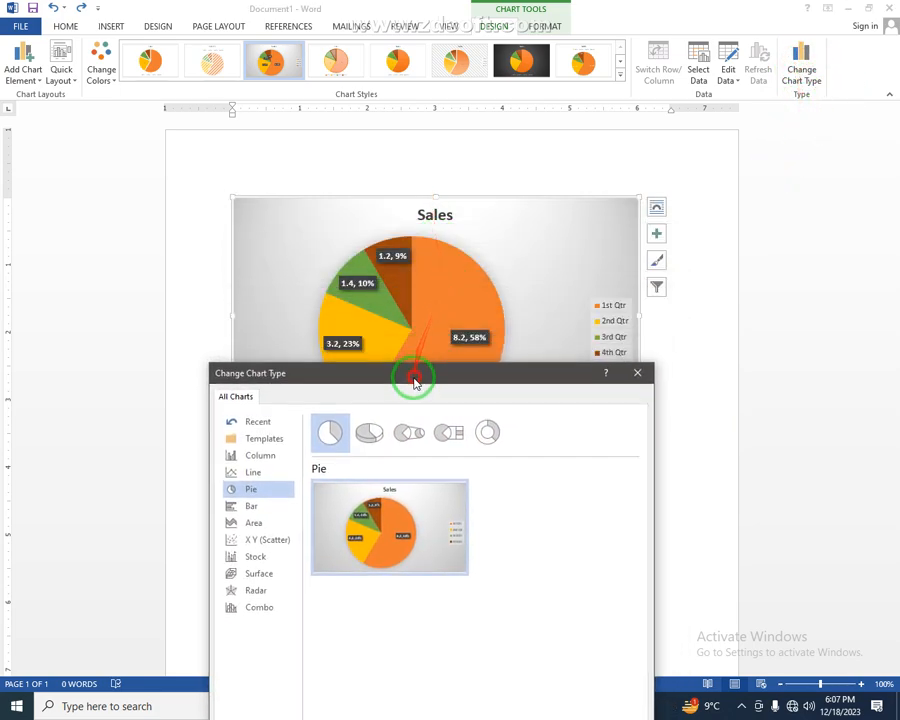
pyautogui.click(258, 457)
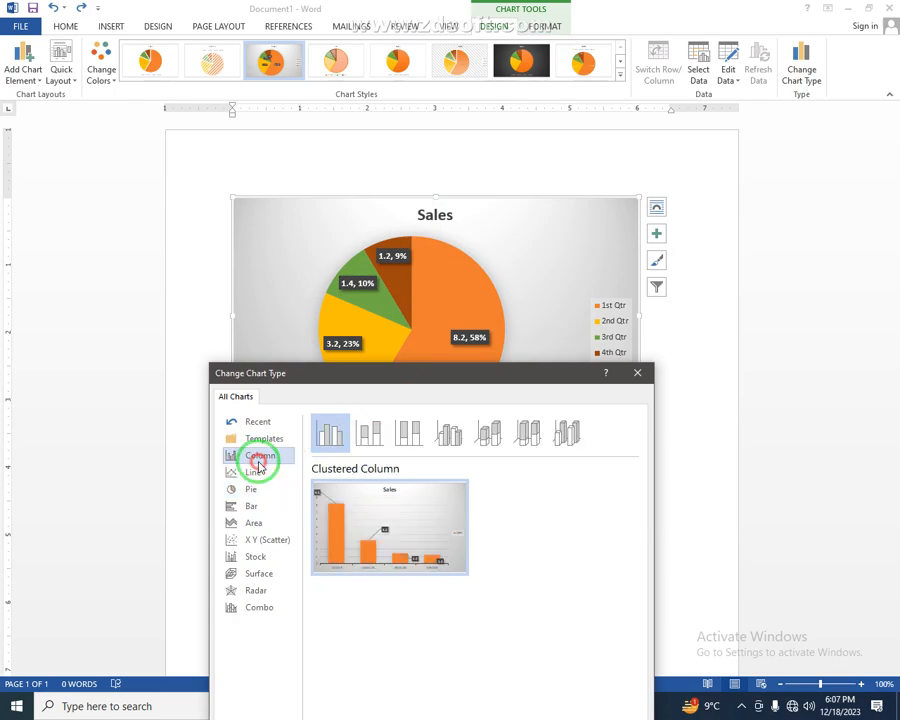
pyautogui.click(390, 436)
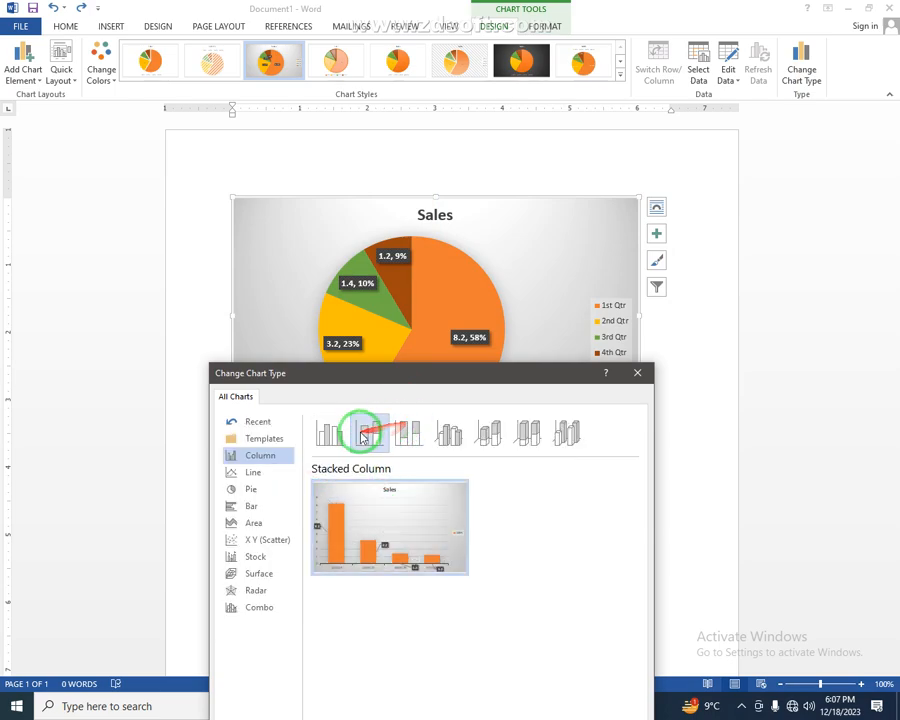
pyautogui.click(342, 430)
pyautogui.moveTo(388, 376); pyautogui.dragTo(345, 213)
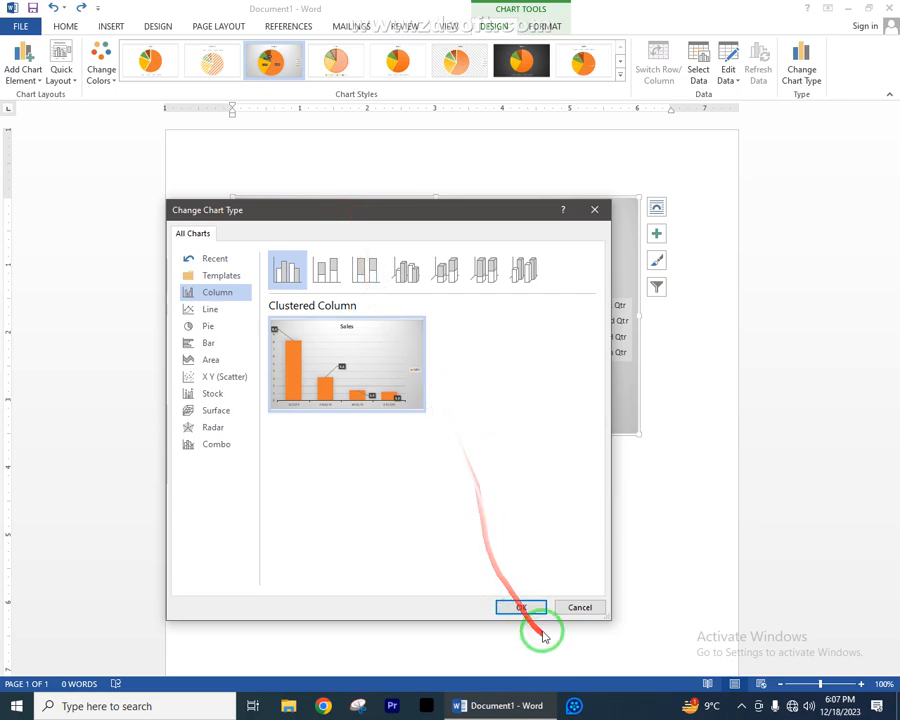
pyautogui.click(521, 607)
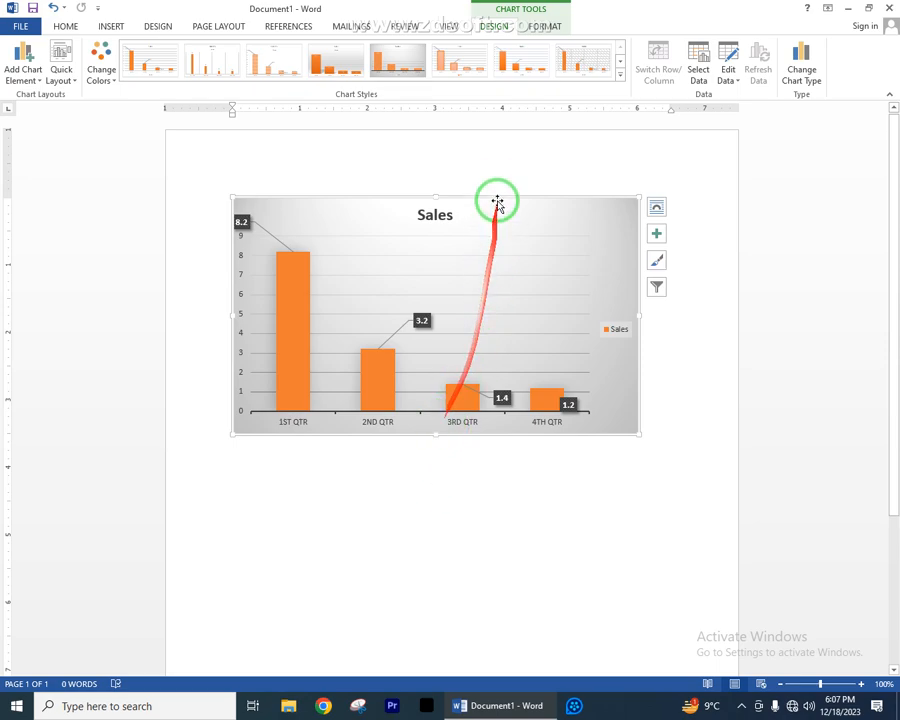
# Select the chart title, horizontal axis, leader lines and chart area in turn, and look at the chart area's formatting options.
pyautogui.click(544, 26)
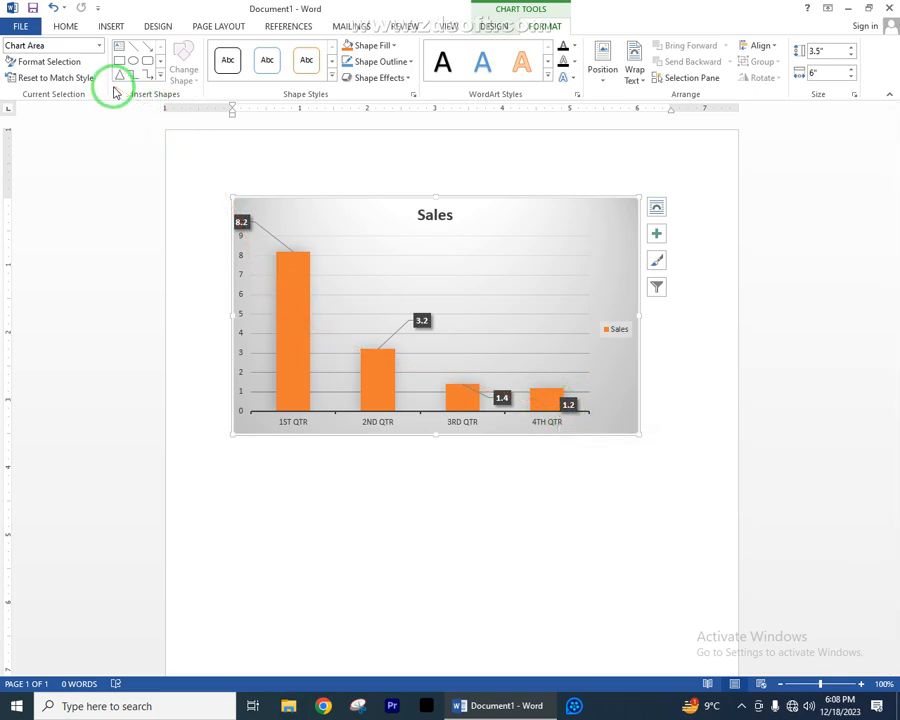
pyautogui.click(97, 44)
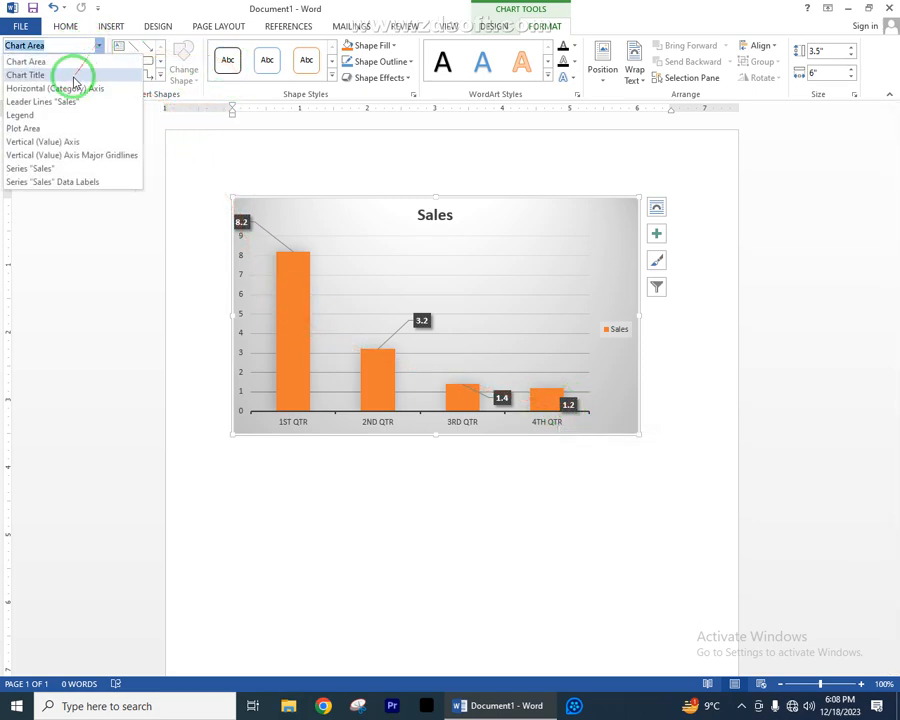
pyautogui.click(70, 78)
pyautogui.click(98, 44)
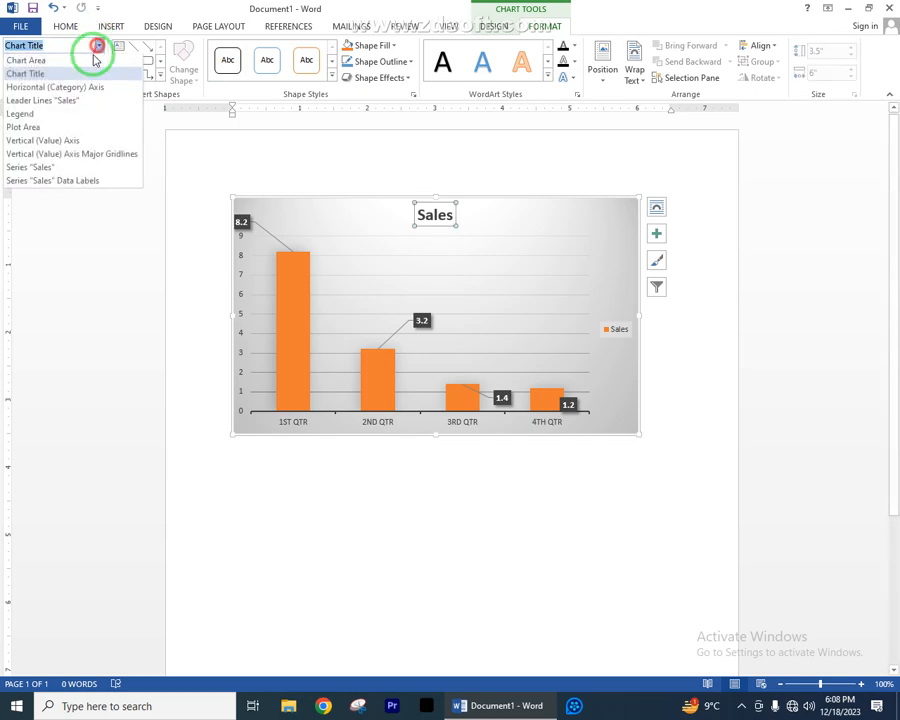
pyautogui.click(60, 88)
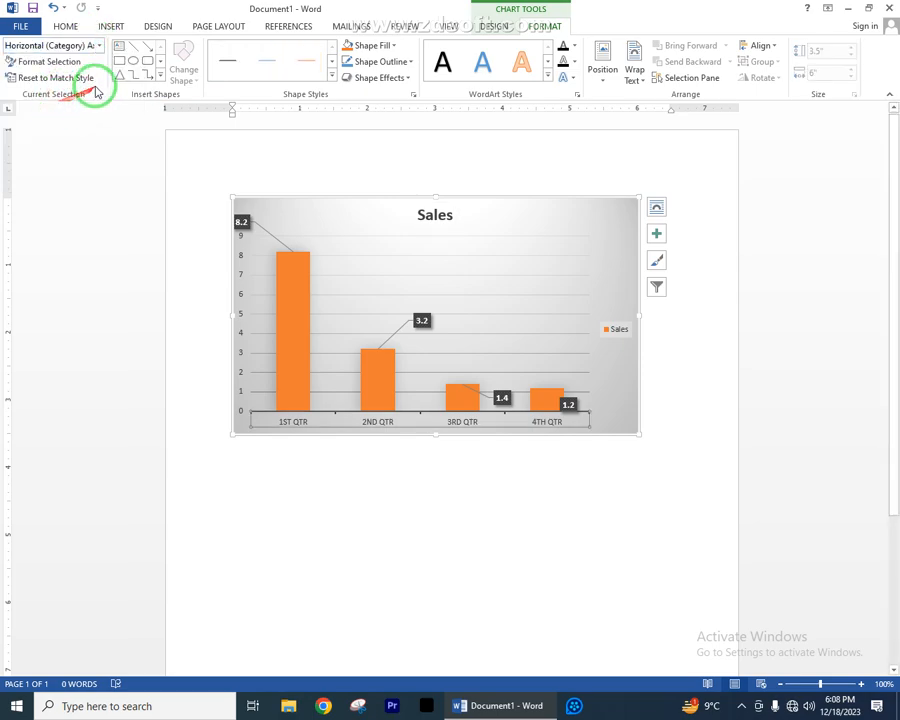
pyautogui.click(100, 44)
pyautogui.click(71, 101)
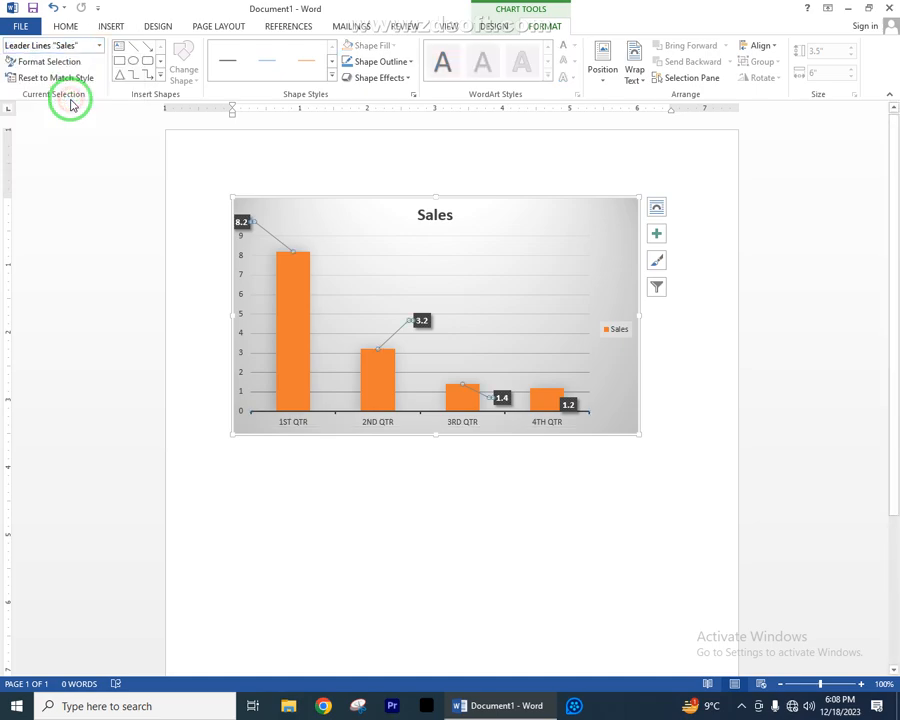
pyautogui.click(99, 44)
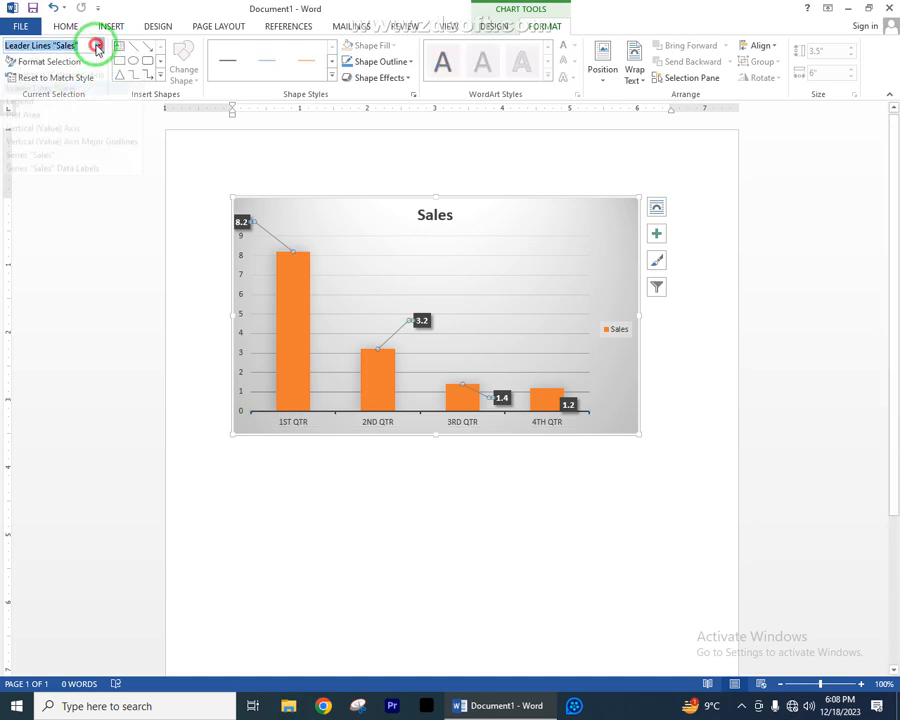
pyautogui.click(78, 62)
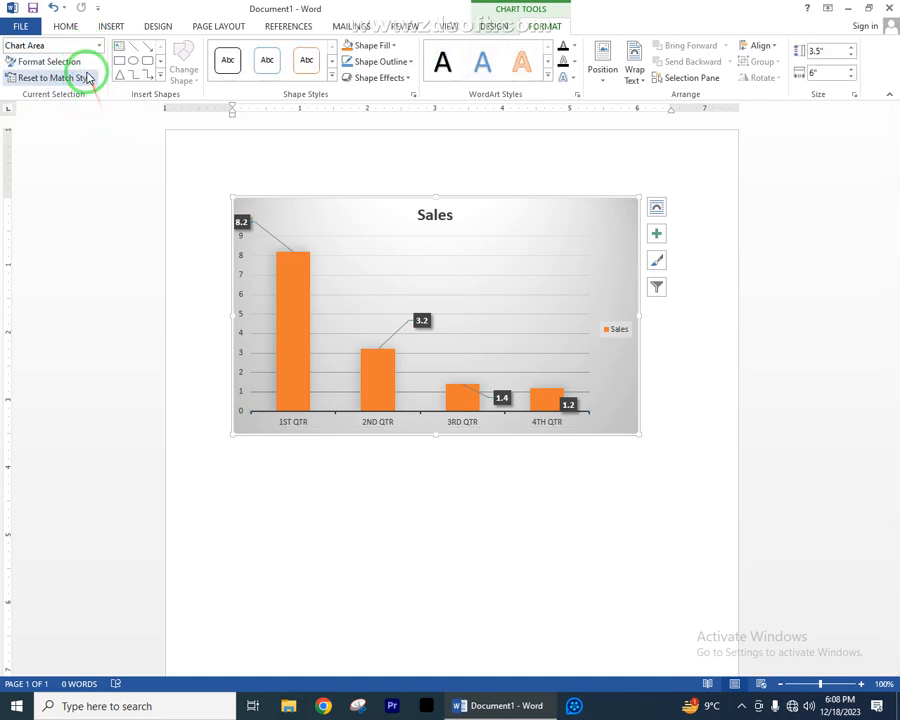
pyautogui.click(76, 64)
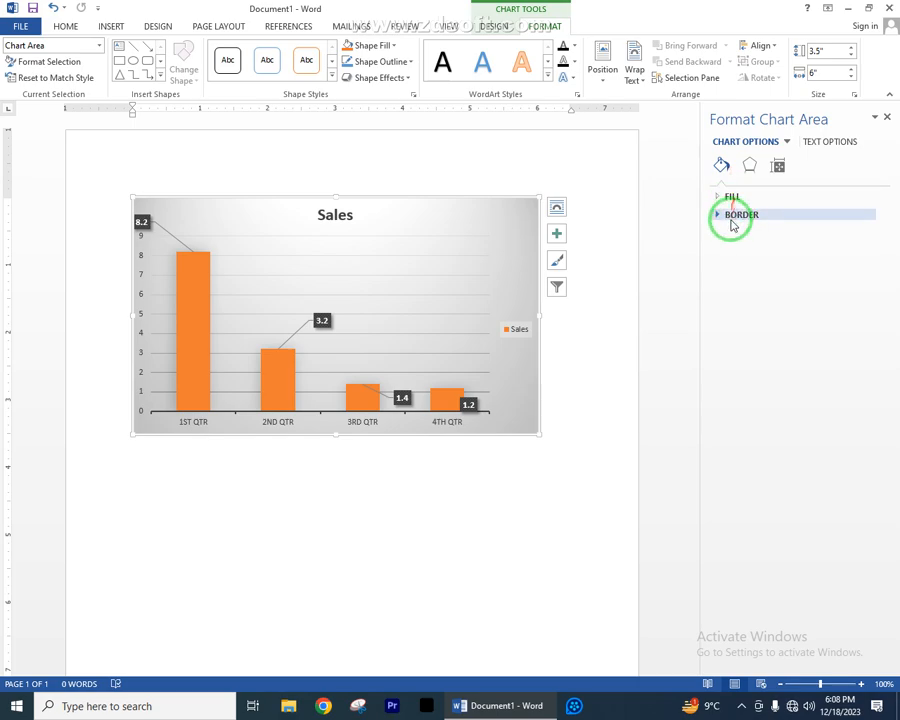
pyautogui.click(886, 117)
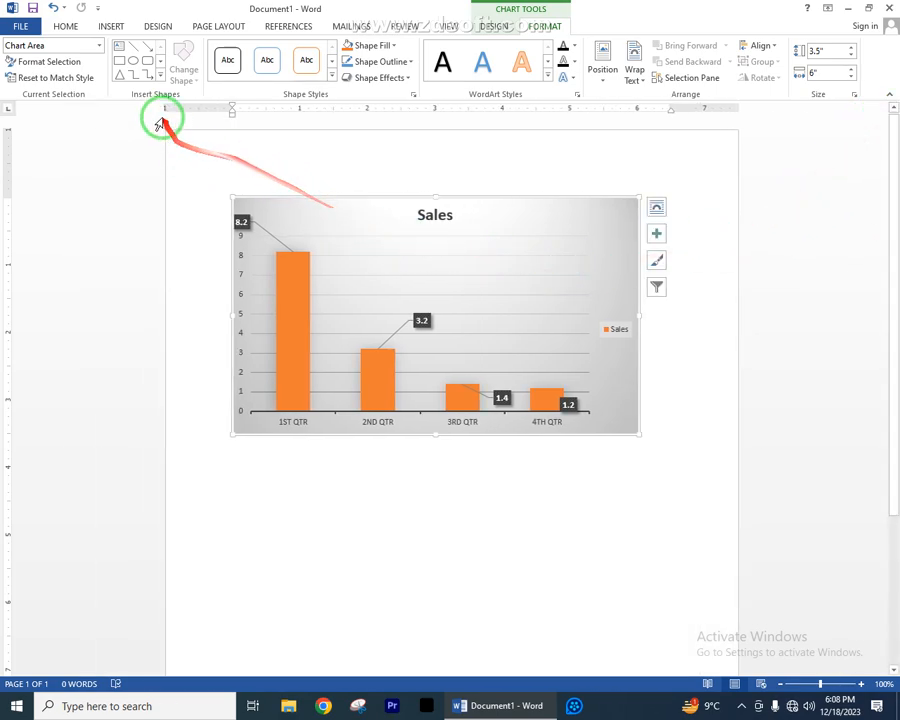
# Apply the light blue subtle shape style to the chart area and fill it with a light blue theme color.
pyautogui.click(332, 76)
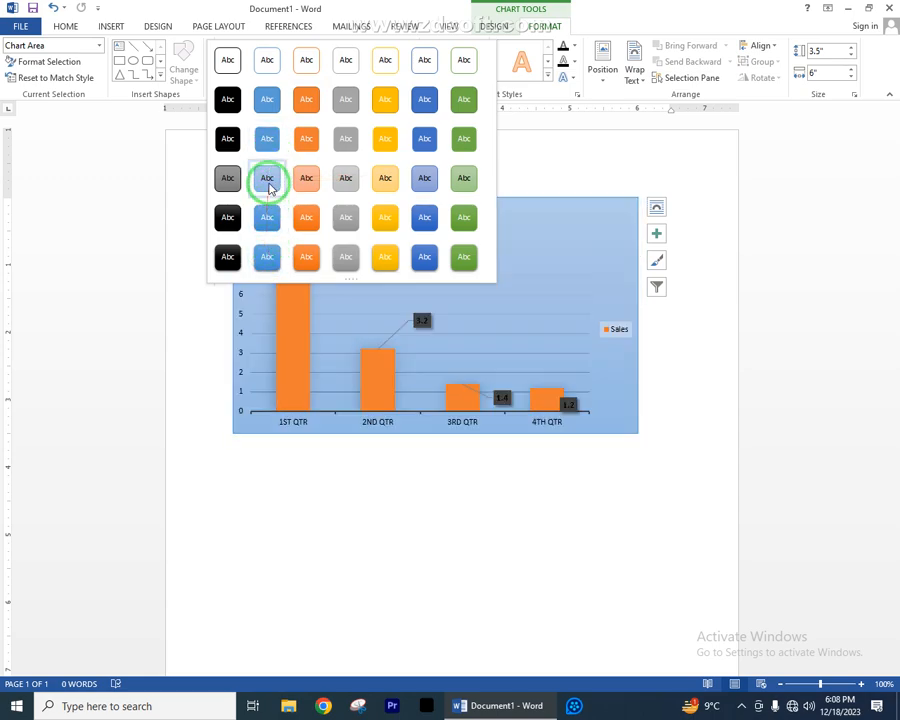
pyautogui.click(267, 184)
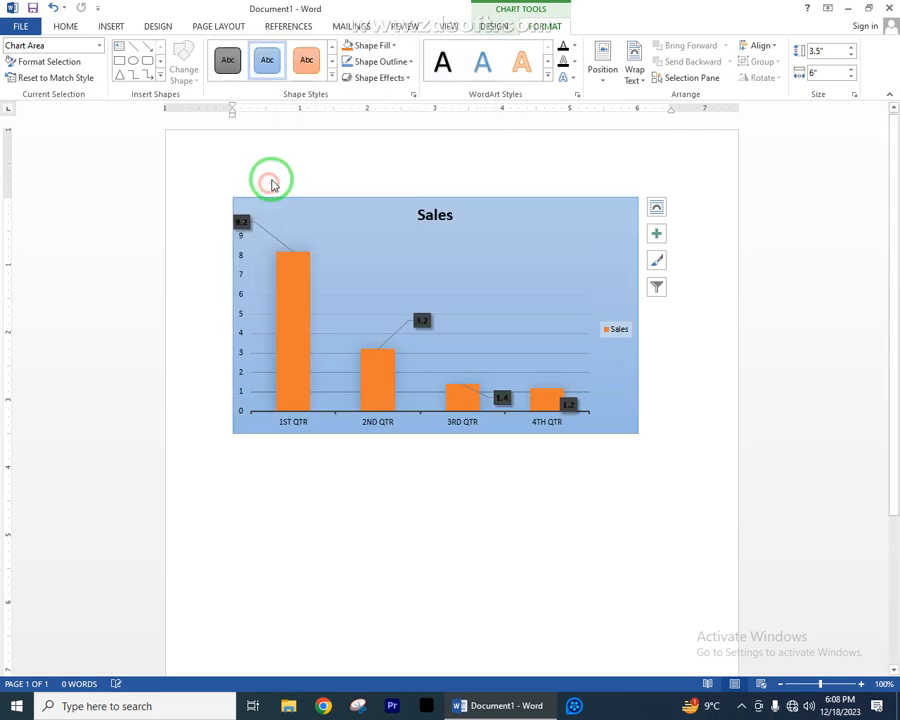
pyautogui.click(394, 50)
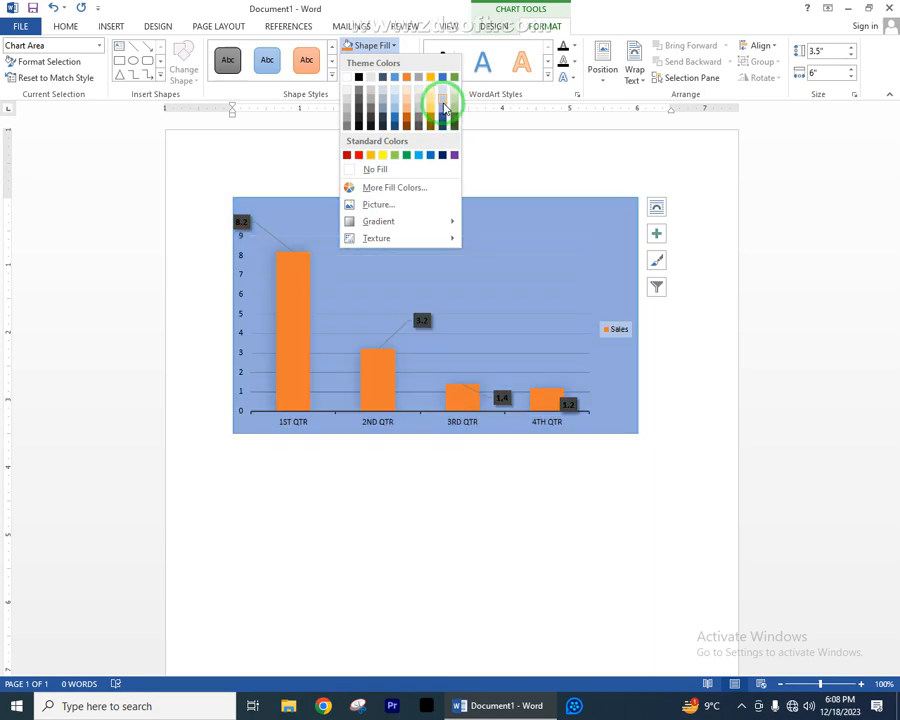
pyautogui.click(444, 104)
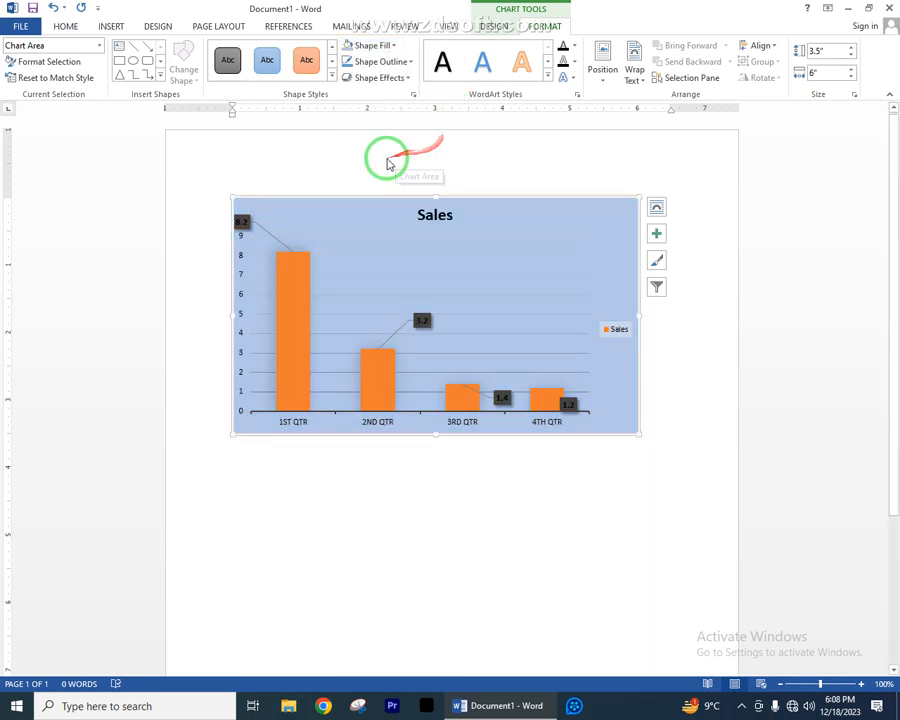
# Give the chart area a dark blue outline with a weight of 3 pt.
pyautogui.click(410, 64)
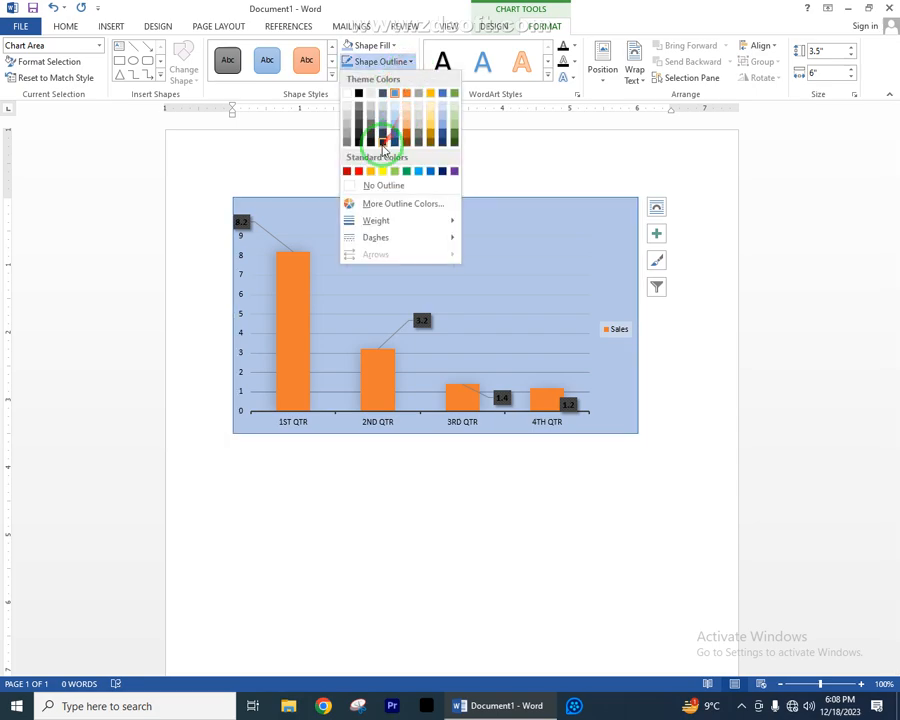
pyautogui.click(443, 172)
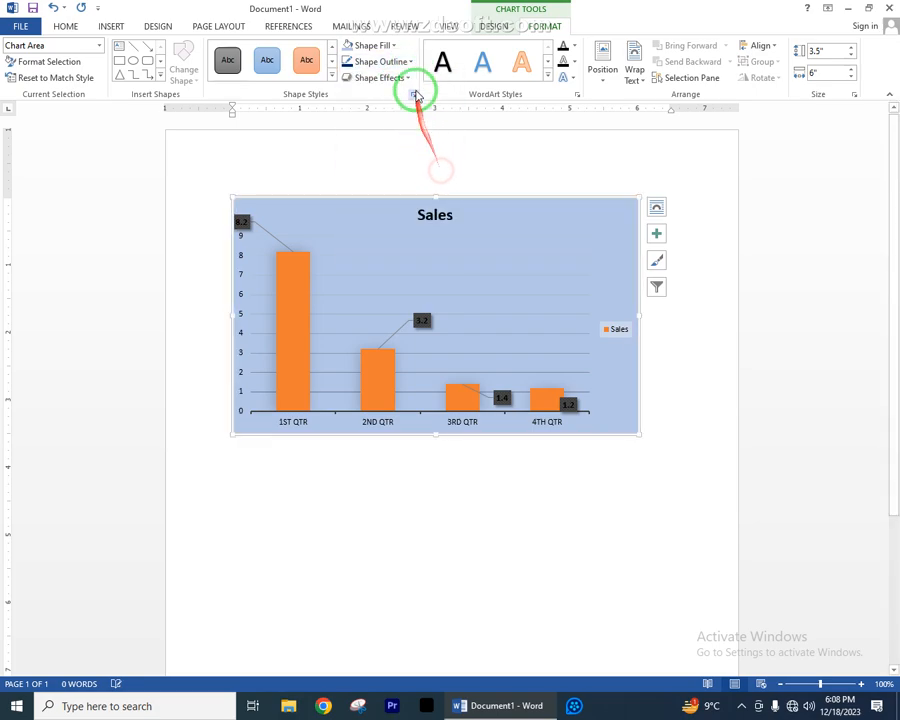
pyautogui.click(410, 62)
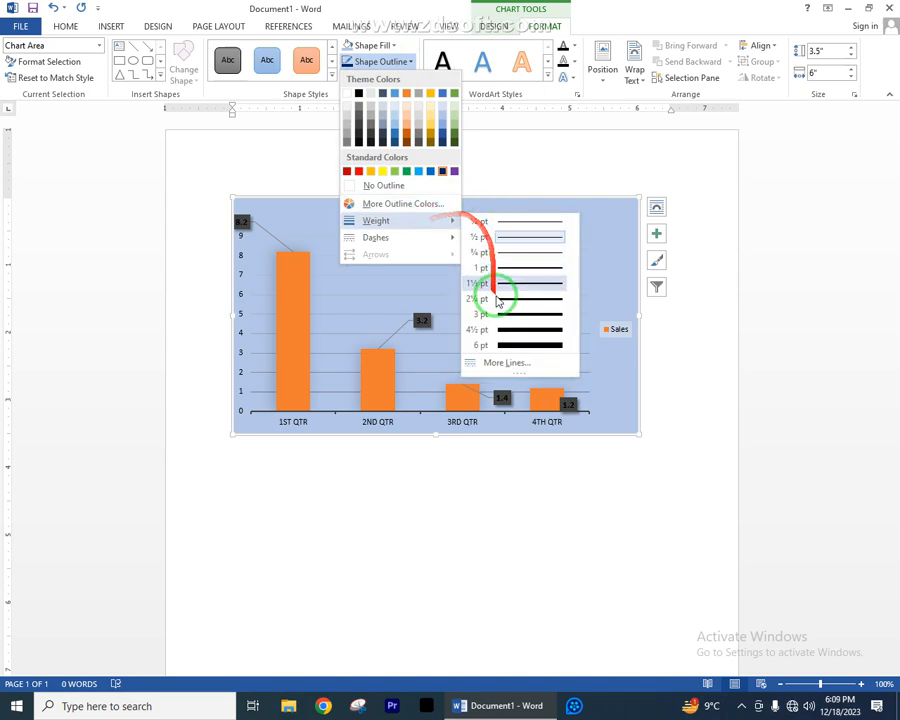
pyautogui.click(513, 316)
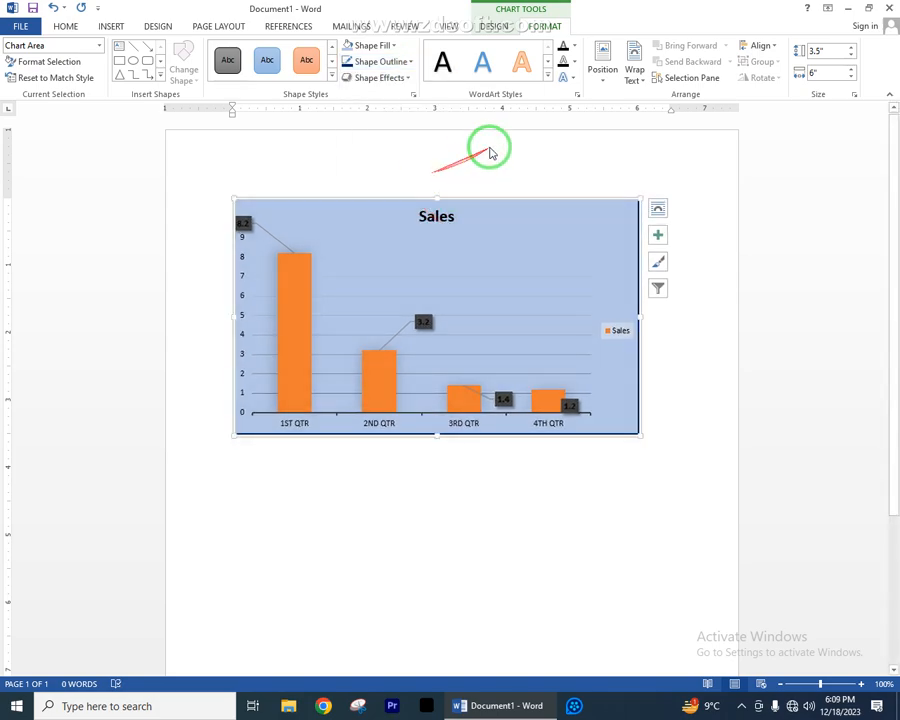
# Set the chart's text wrapping to In Front of Text and move the chart slightly up the page.
pyautogui.click(604, 80)
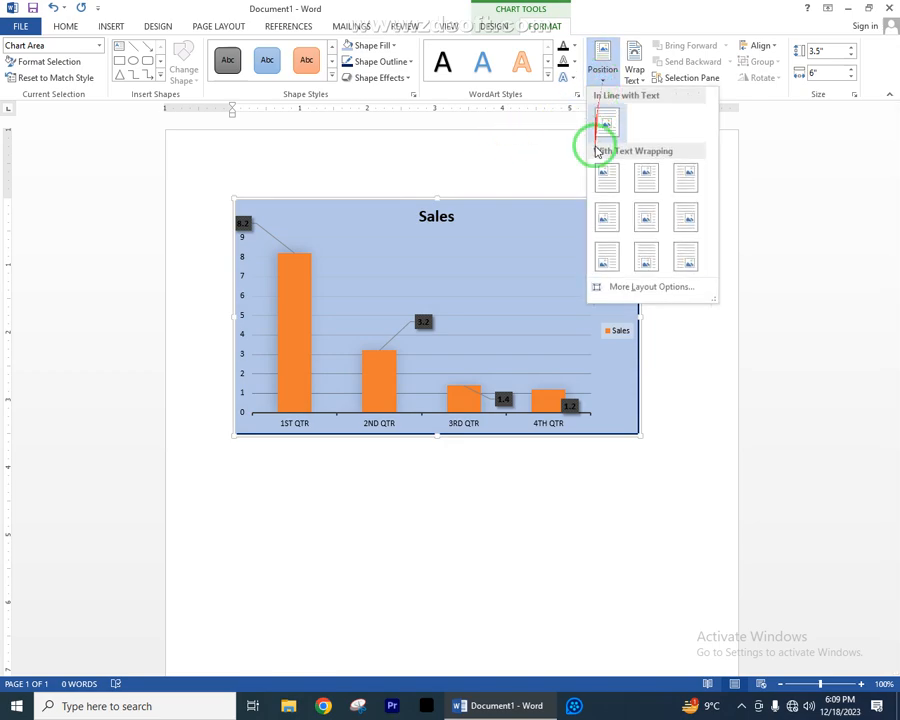
pyautogui.click(636, 80)
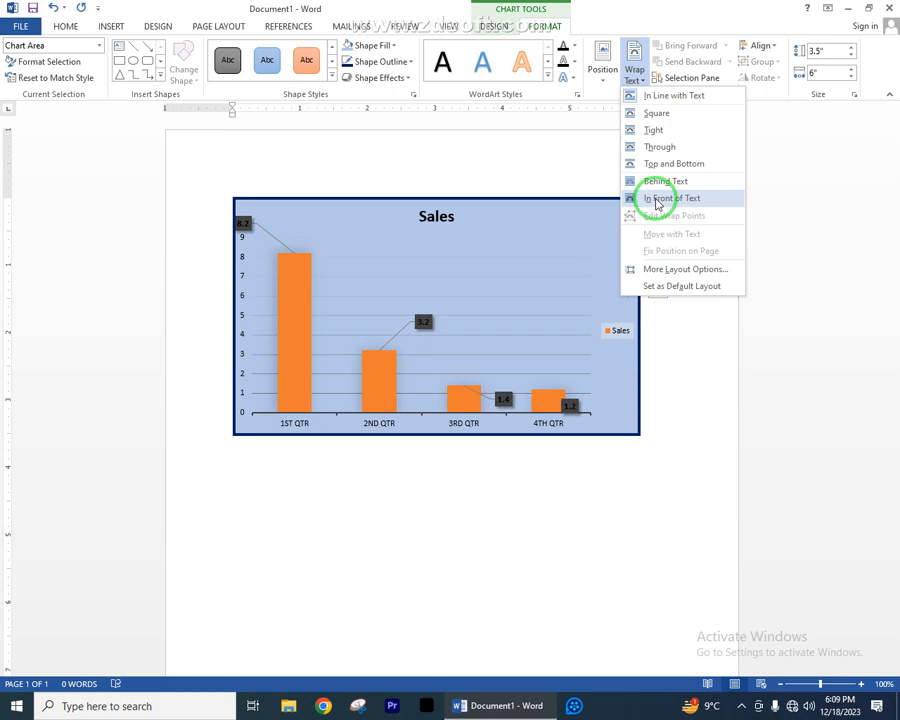
pyautogui.click(657, 200)
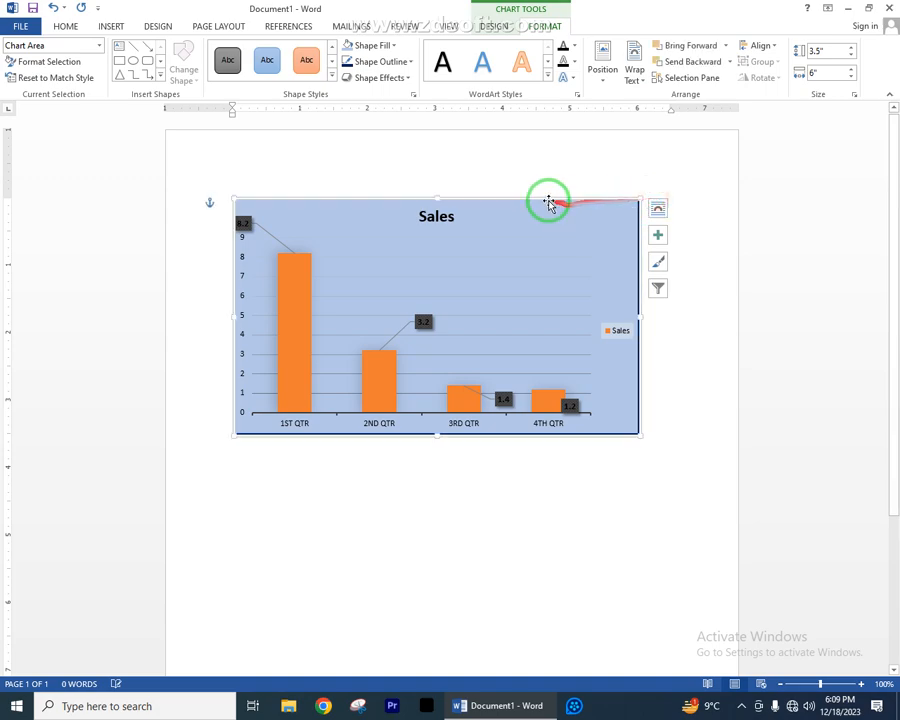
pyautogui.moveTo(547, 201)
pyautogui.mouseDown()
pyautogui.moveTo(553, 262)
pyautogui.moveTo(581, 195)
pyautogui.moveTo(554, 193)
pyautogui.moveTo(548, 180)
pyautogui.mouseUp()
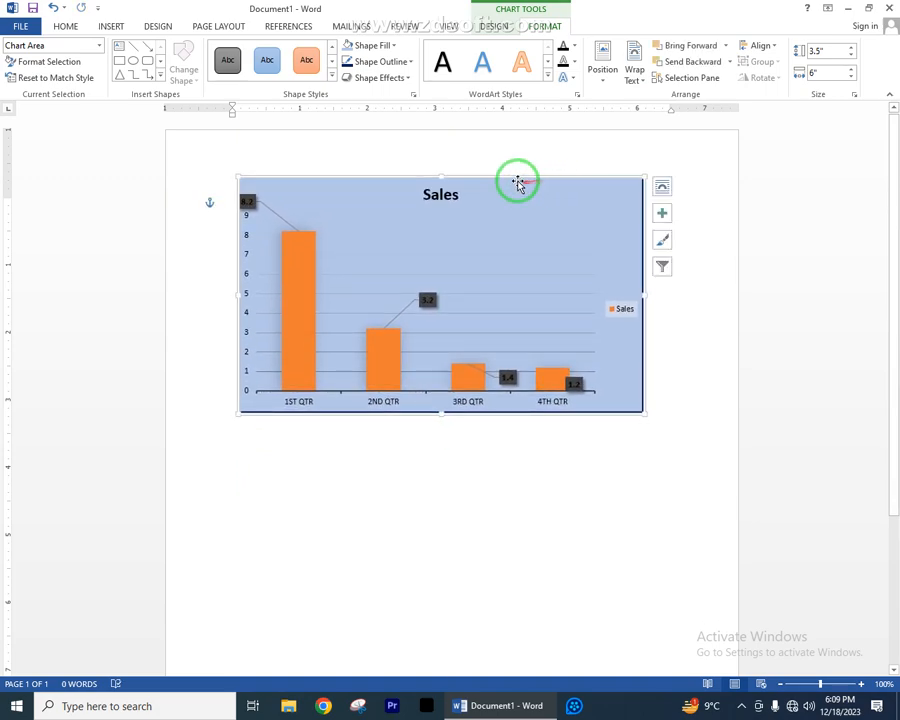
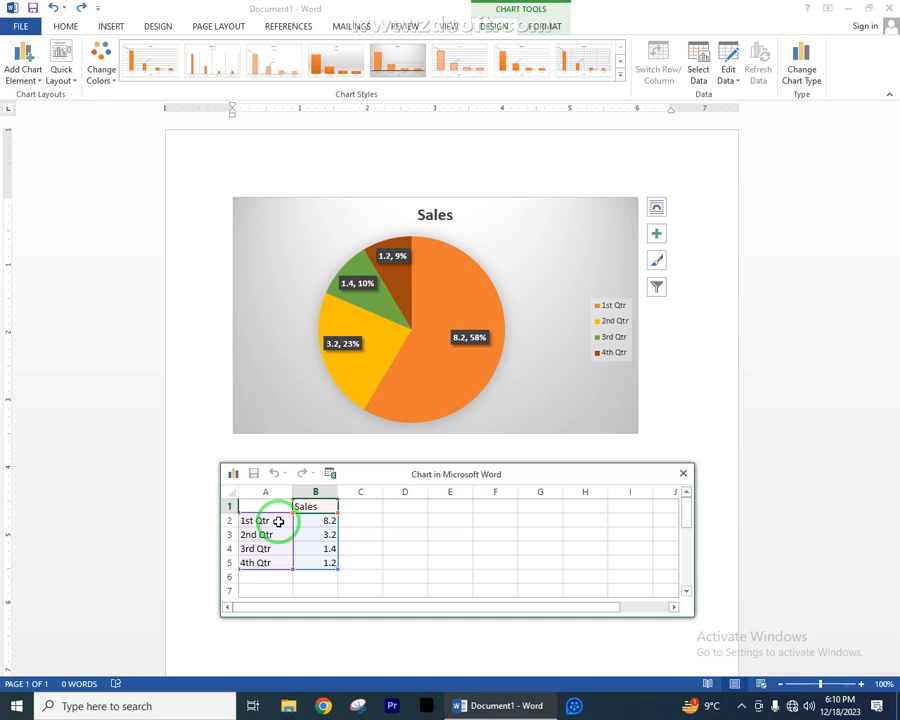
# Replace the 1st Qtr category in the chart data with a person's first name and set its Sales value to 15.
pyautogui.click(279, 521)
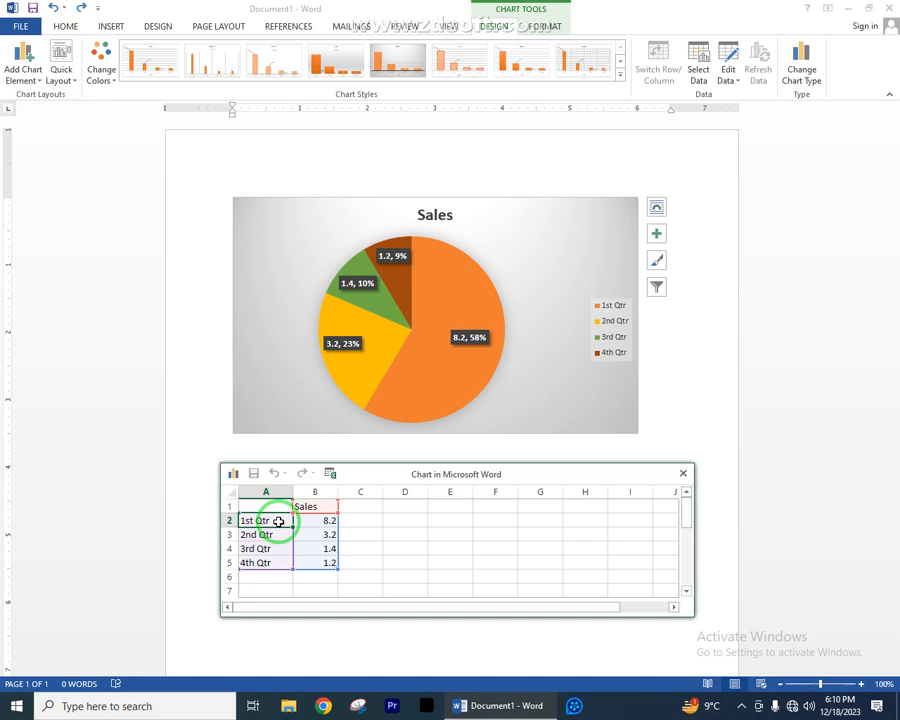
pyautogui.write('Jamal')
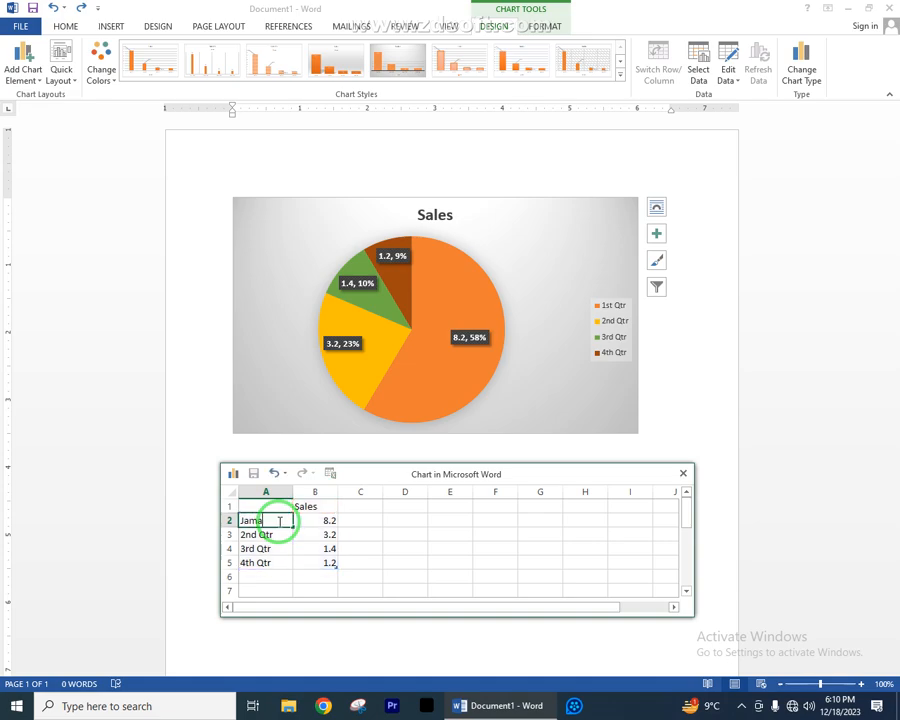
pyautogui.press('Tab')
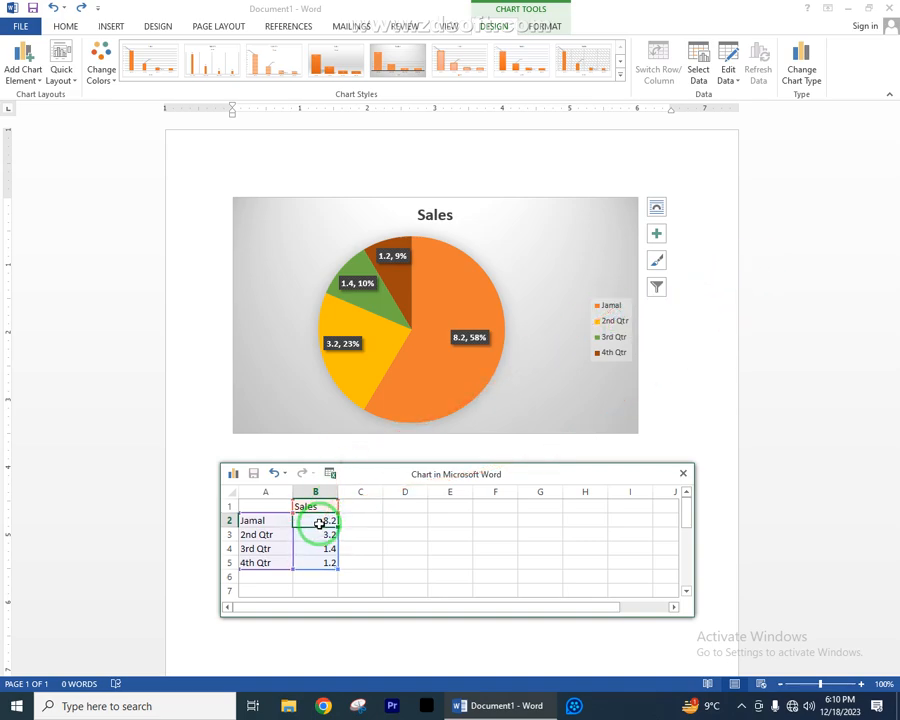
pyautogui.write('15')
pyautogui.press('Return')
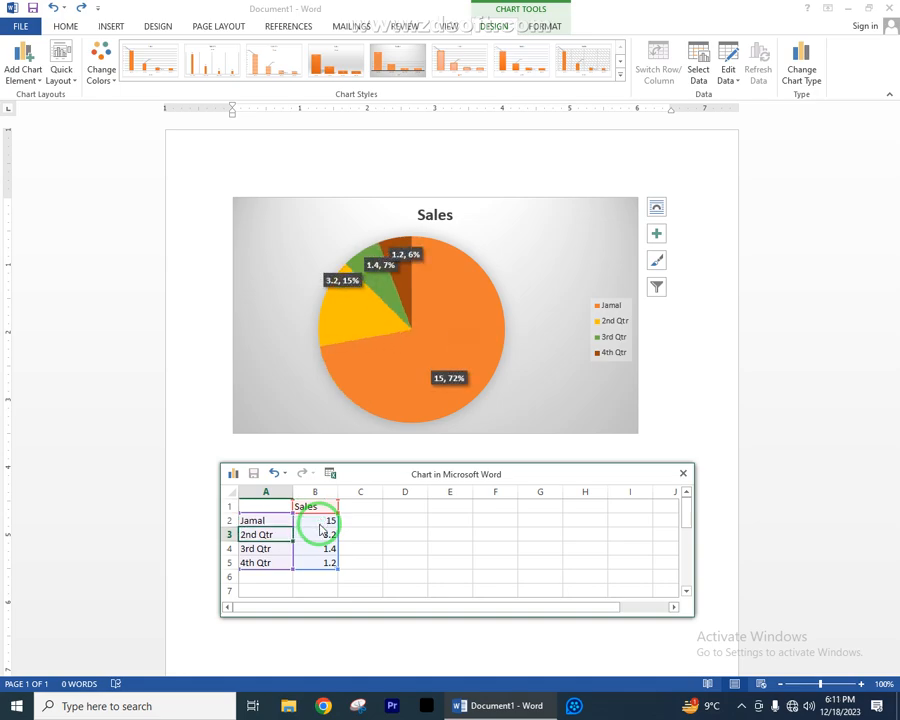
# Replace the 2nd Qtr category with another person's first name and set its Sales value to 20.
pyautogui.click(278, 538)
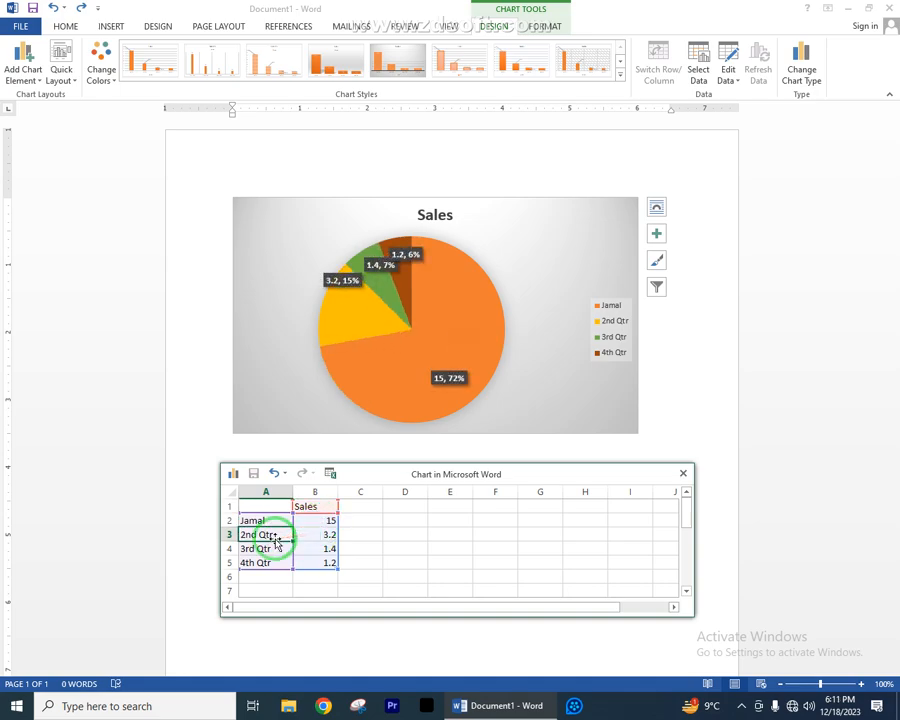
pyautogui.write('Javed')
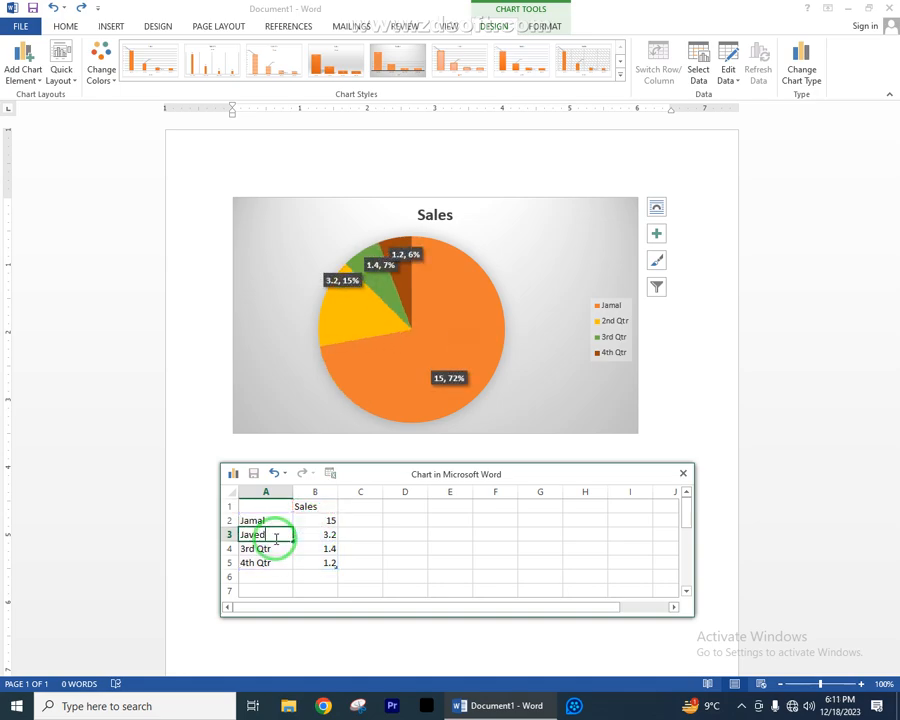
pyautogui.press('Tab')
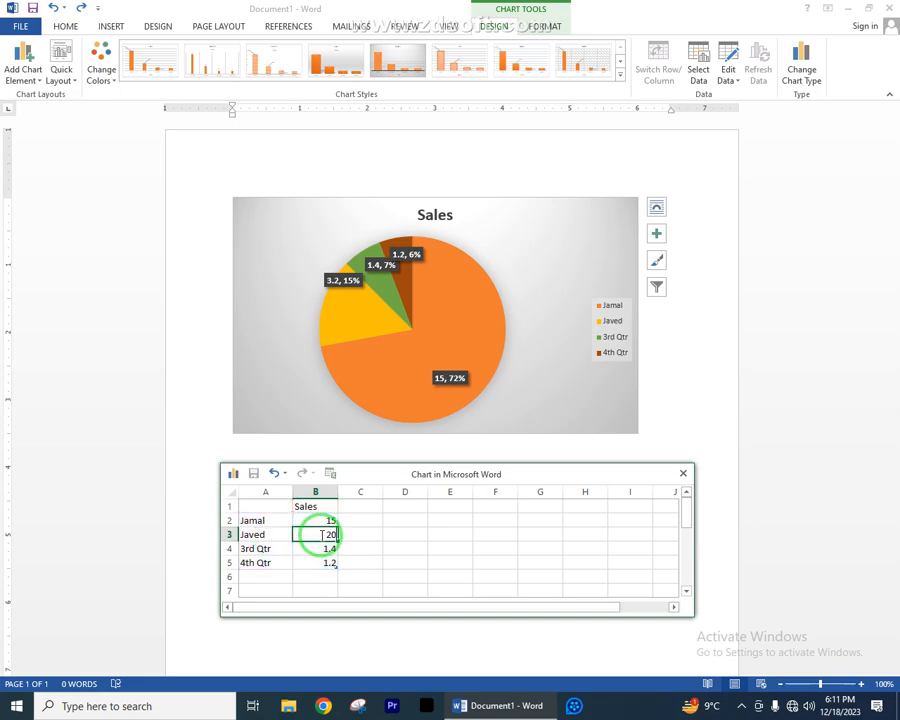
pyautogui.write('20')
pyautogui.press('Return')
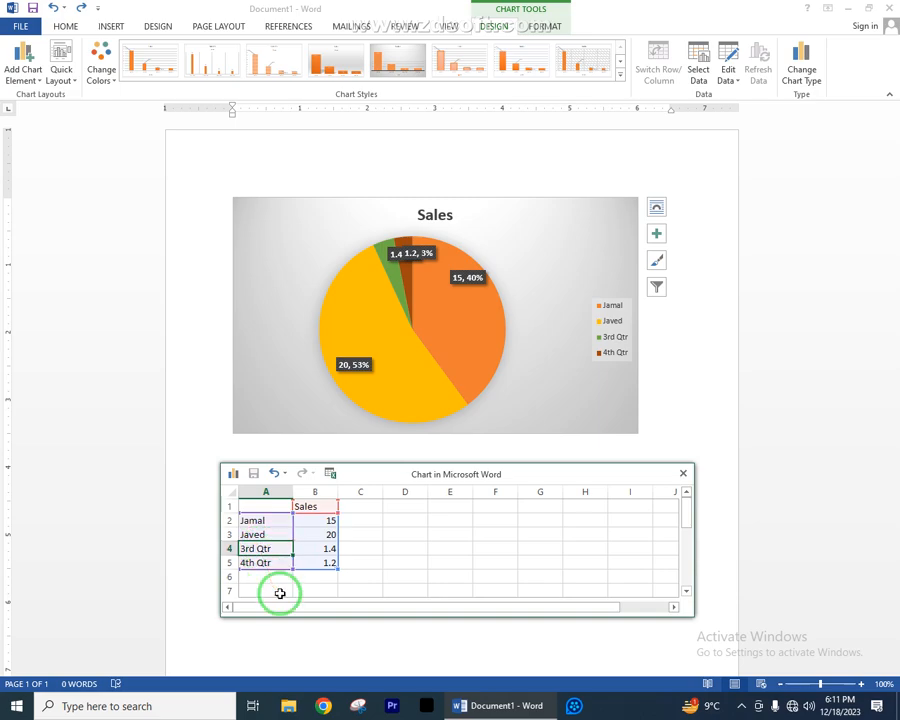
# Replace the 3rd Qtr category with a person's first name and set its Sales value to 35.
pyautogui.write('Jameel')
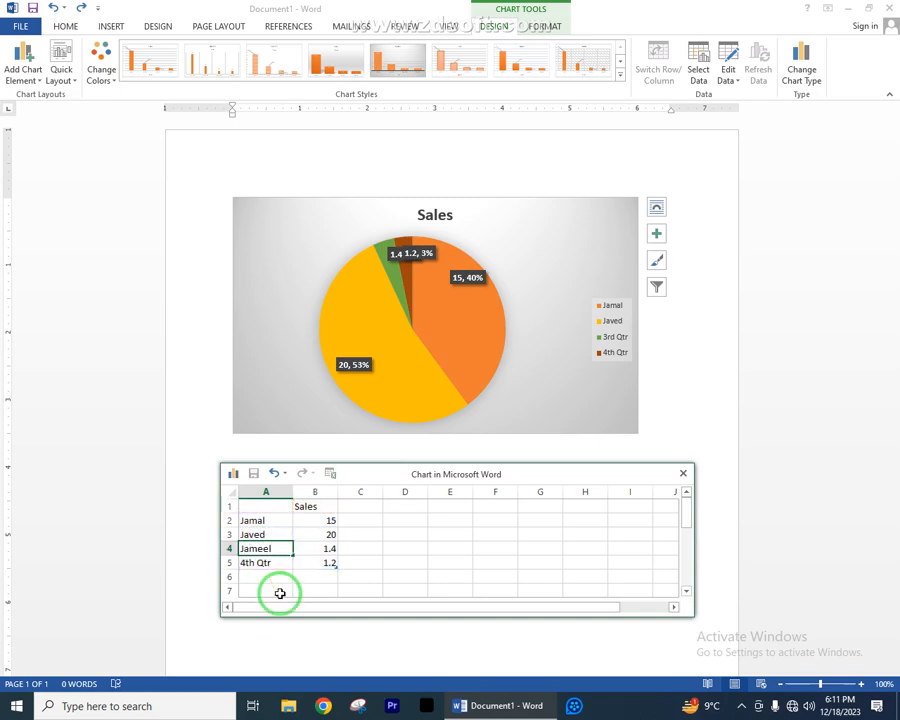
pyautogui.press('Tab')
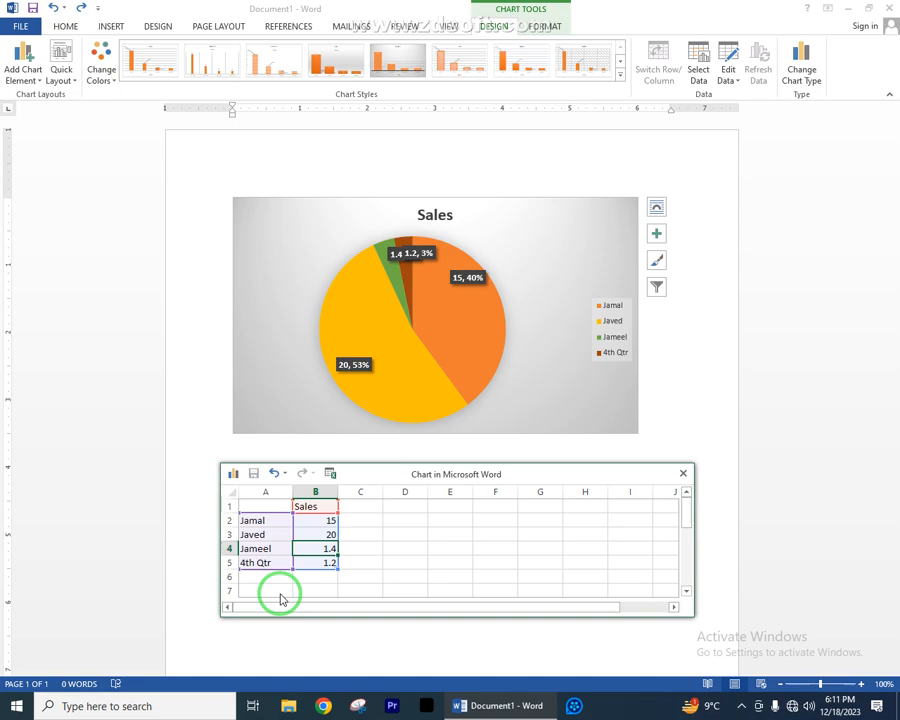
pyautogui.write('35')
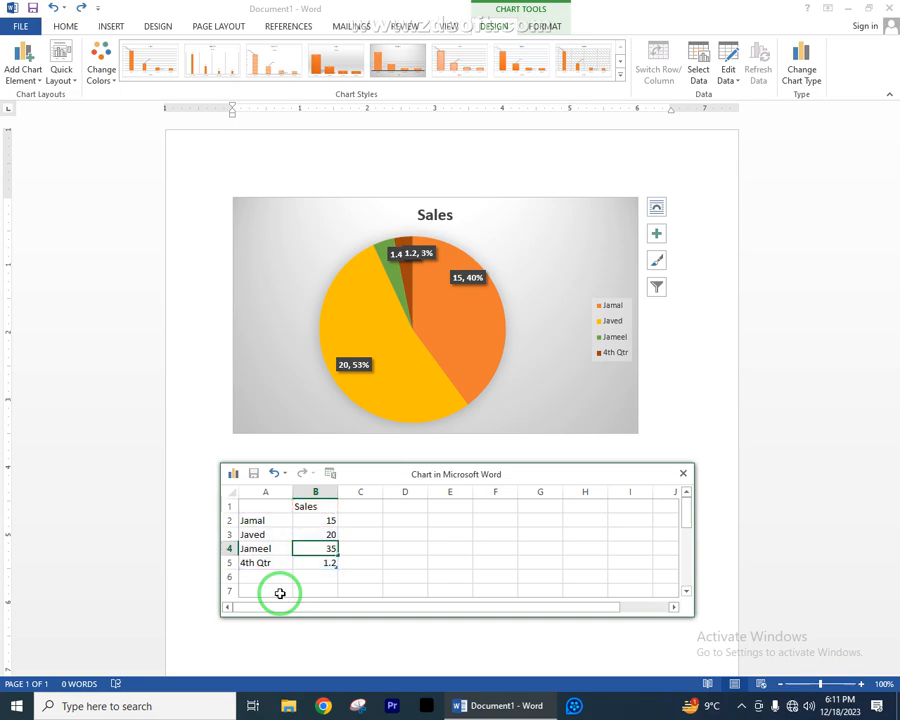
pyautogui.press('Return')
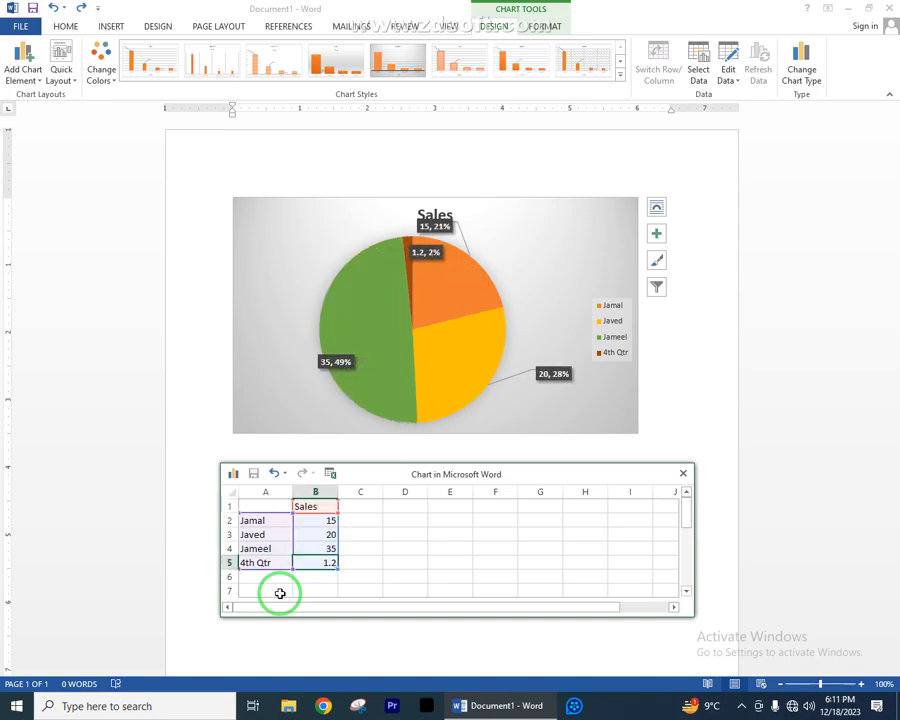
# Replace the 4th Qtr category with a person's first name and set its Sales value to 60.
pyautogui.press('Left')
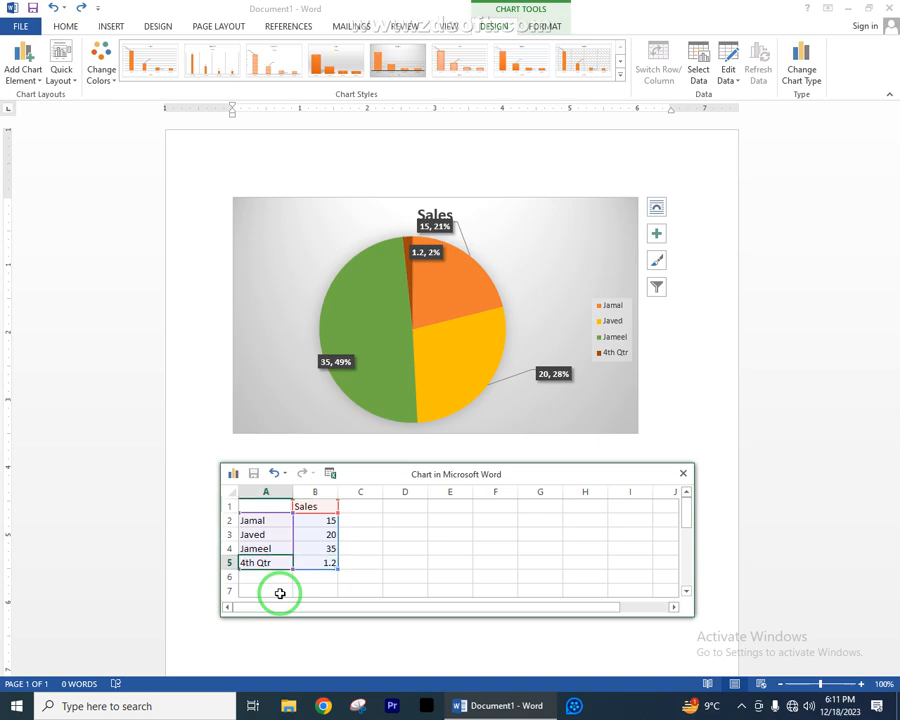
pyautogui.write('Jawad')
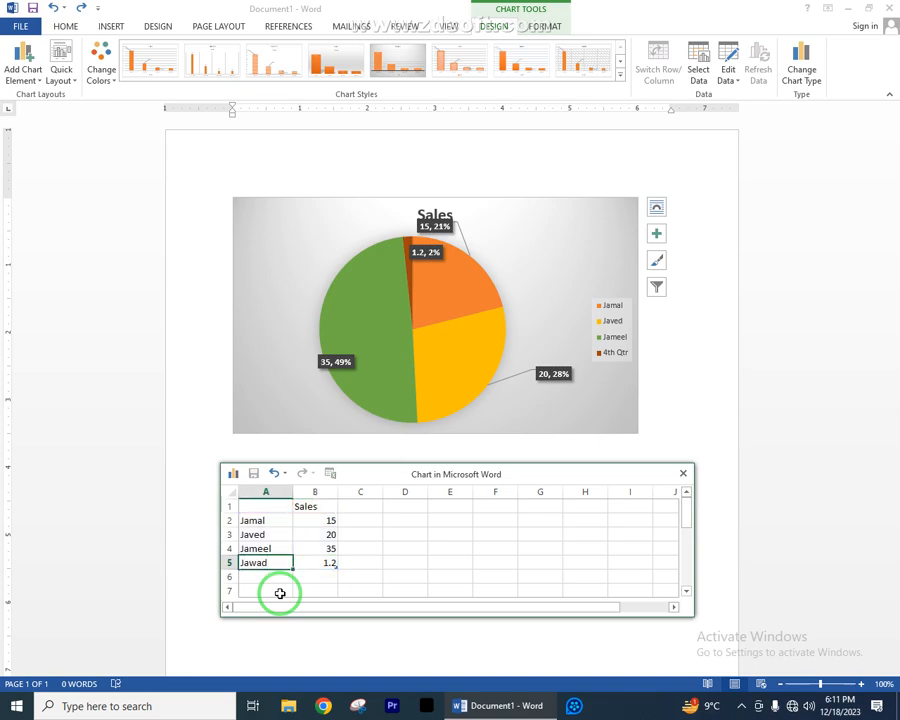
pyautogui.press('Right')
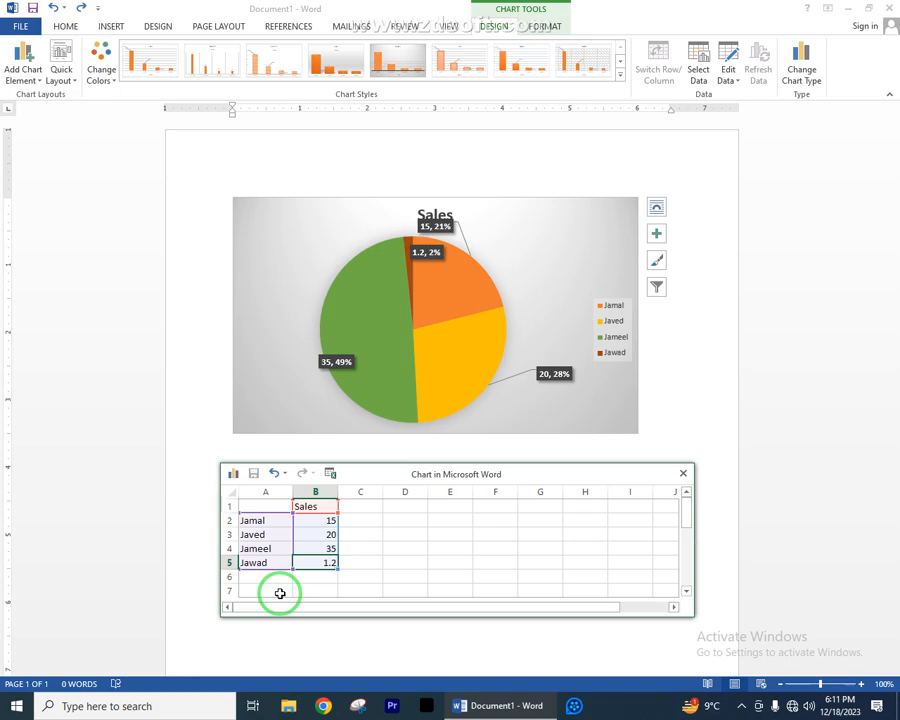
pyautogui.write('60')
pyautogui.press('Return')
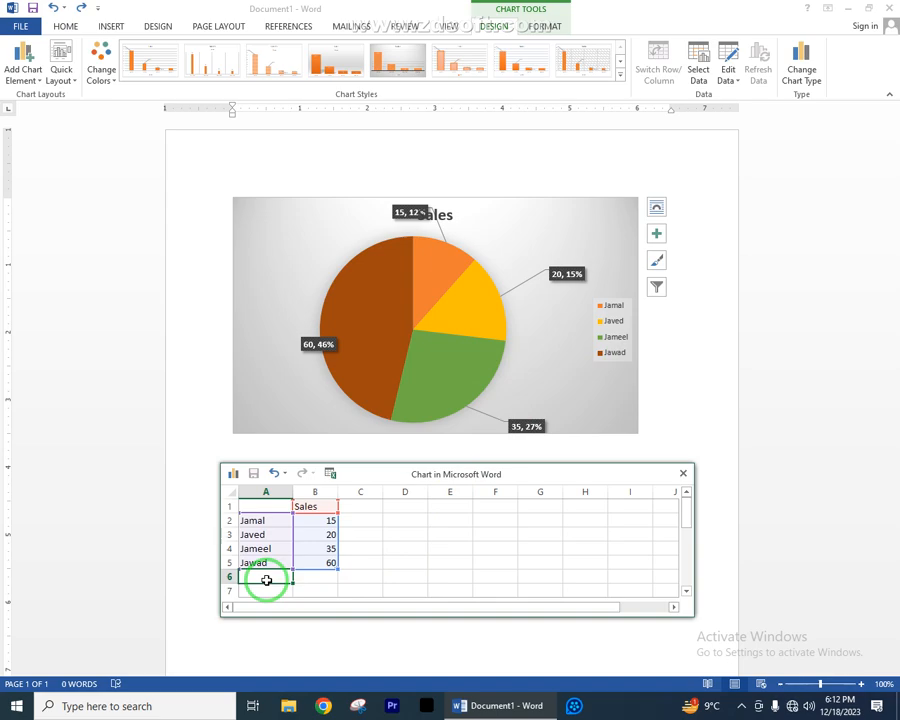
# Add a fifth category in row 6 of the chart data with a person's first name and a Sales value of 30.
pyautogui.write('Ahmed')
pyautogui.press('Tab')
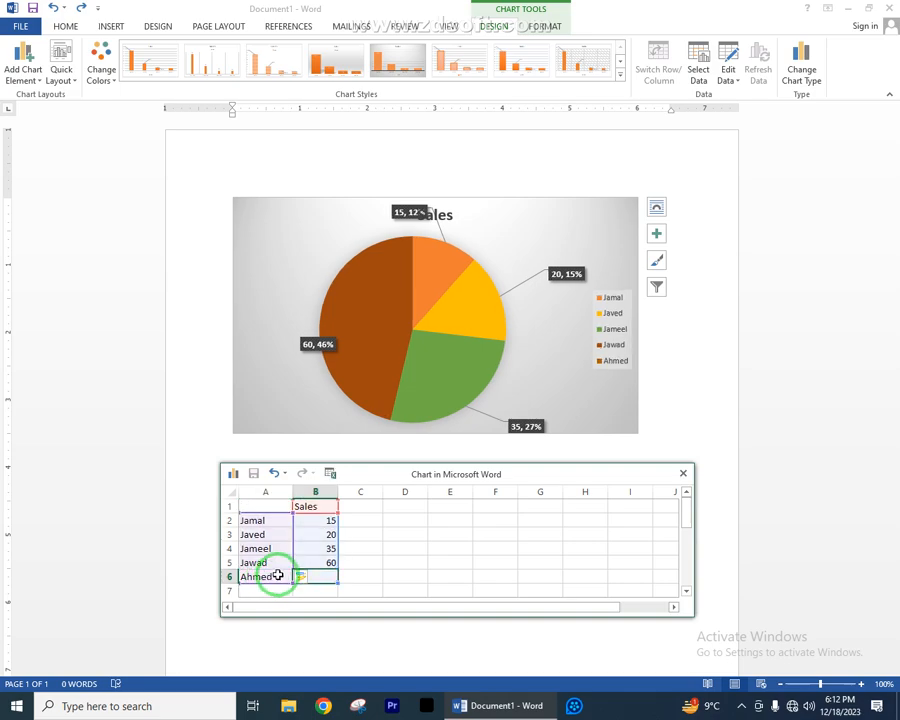
pyautogui.write('30')
pyautogui.press('Return')
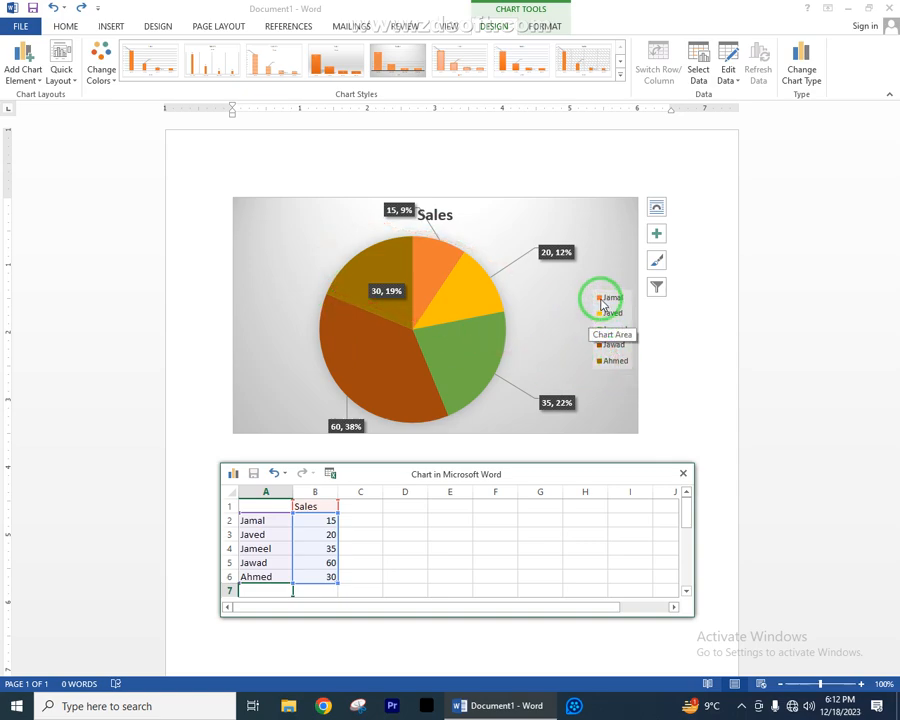
# Select cells A2 and B5 in turn to compare them with the pie slices, and move the chart data window slightly closer to the chart.
pyautogui.click(262, 522)
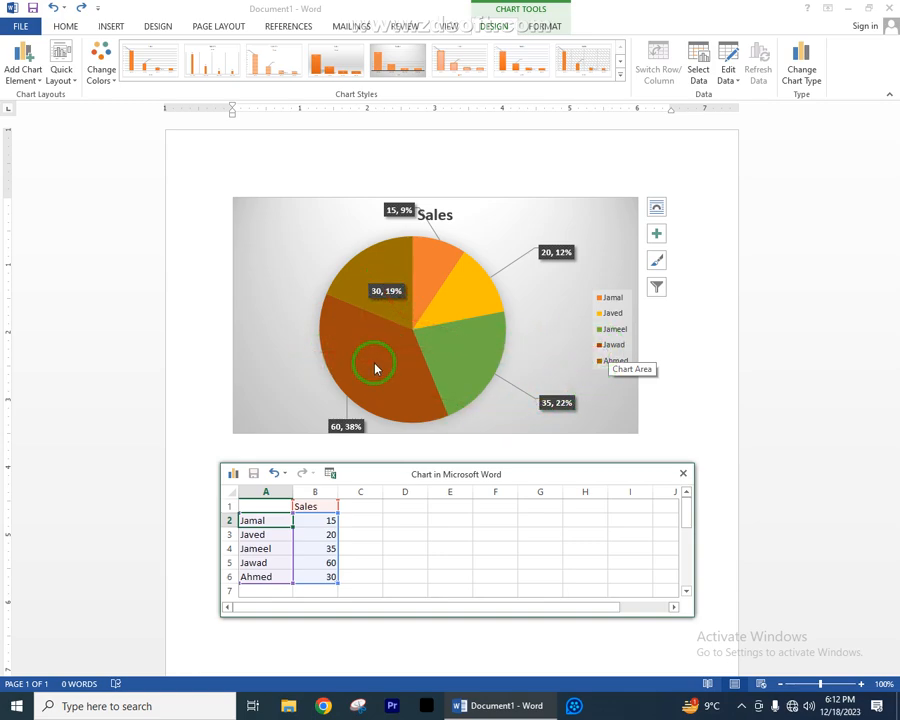
pyautogui.click(325, 563)
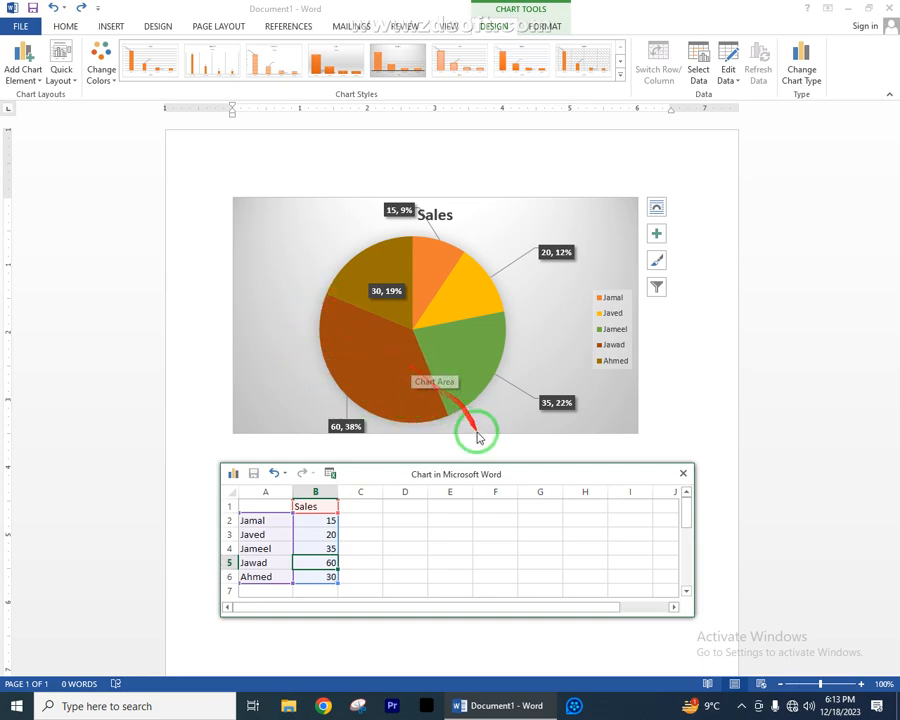
pyautogui.moveTo(468, 476); pyautogui.dragTo(454, 456)
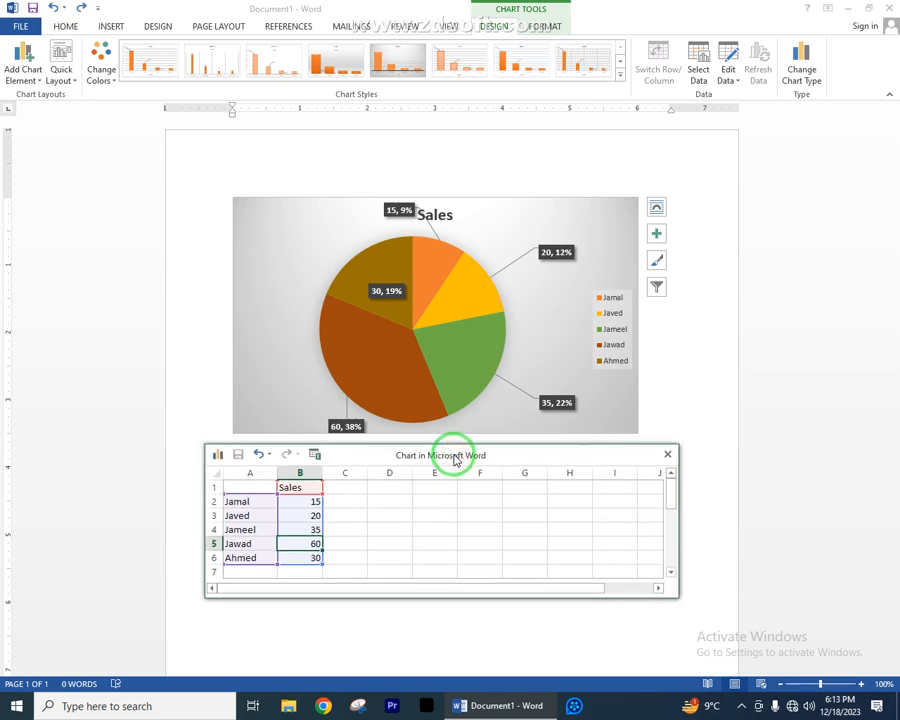